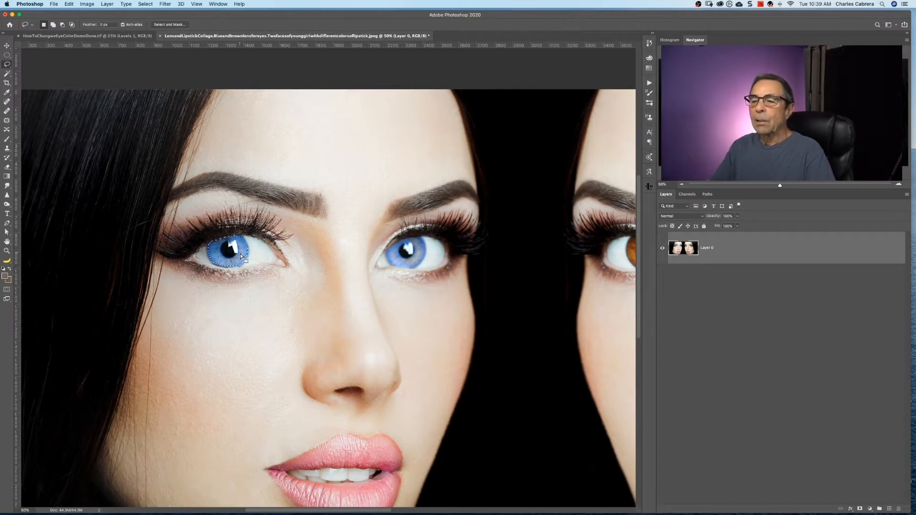
- Add the iris of the blue-eyed face's right-hand eye to the lasso selection and turn the selection into a quick mask
key(shift)
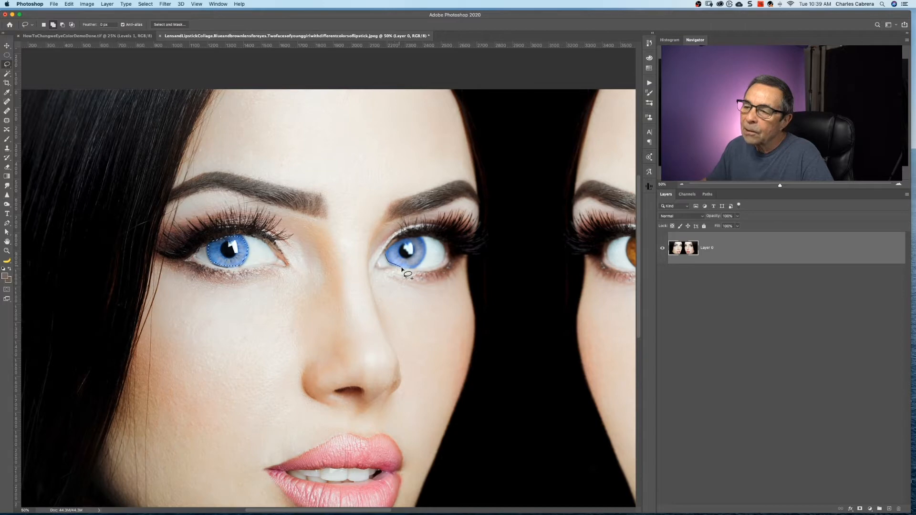
mouse_move(401, 269)
mouse_down()
mouse_move(423, 251)
mouse_move(420, 240)
mouse_move(395, 244)
mouse_move(395, 261)
mouse_up()
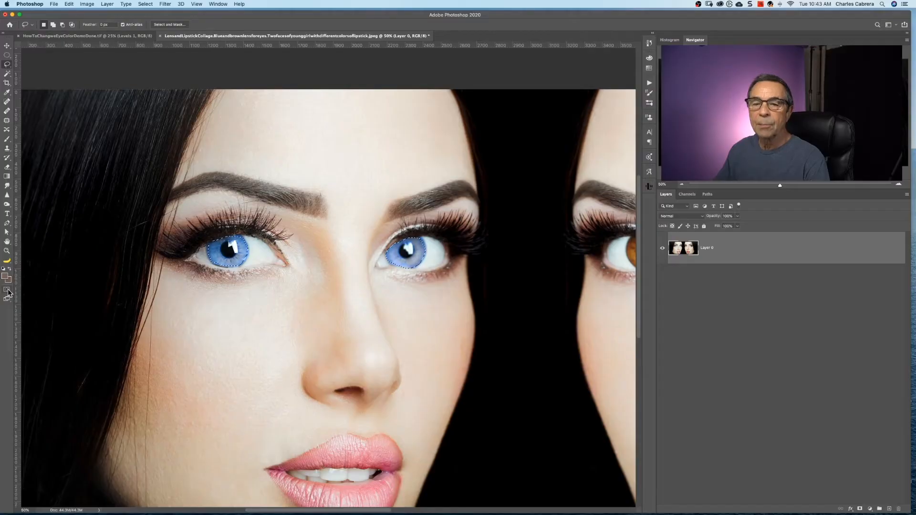
double_click(7, 290)
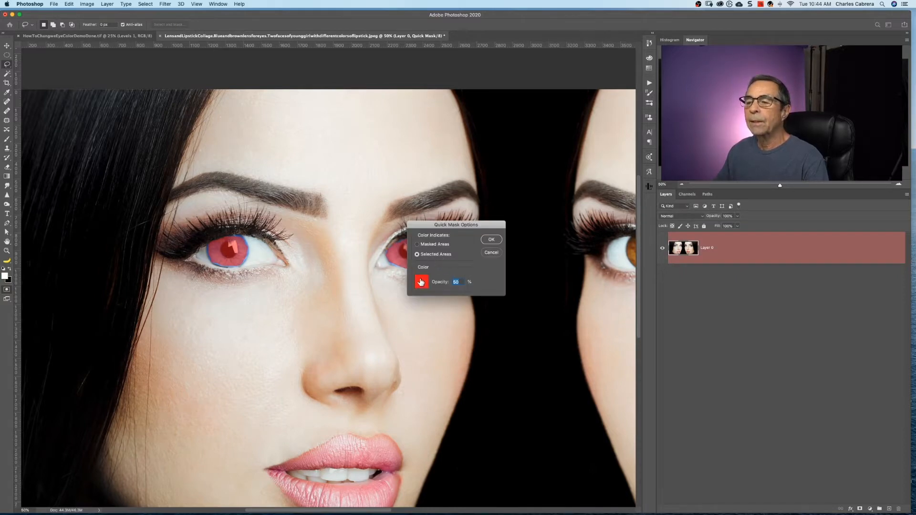
click(492, 253)
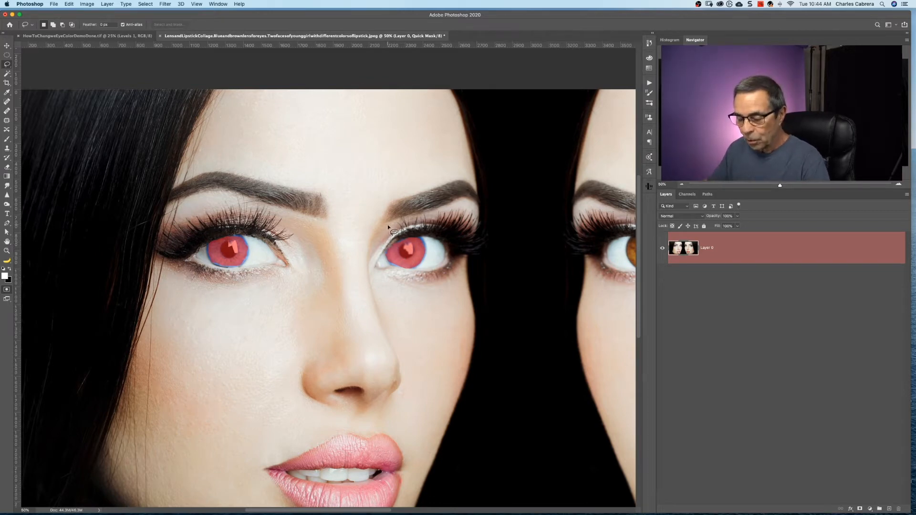
- Paint the uncovered rim of the left-hand iris into the quick mask with a small black brush at about 48% flow
key(b)
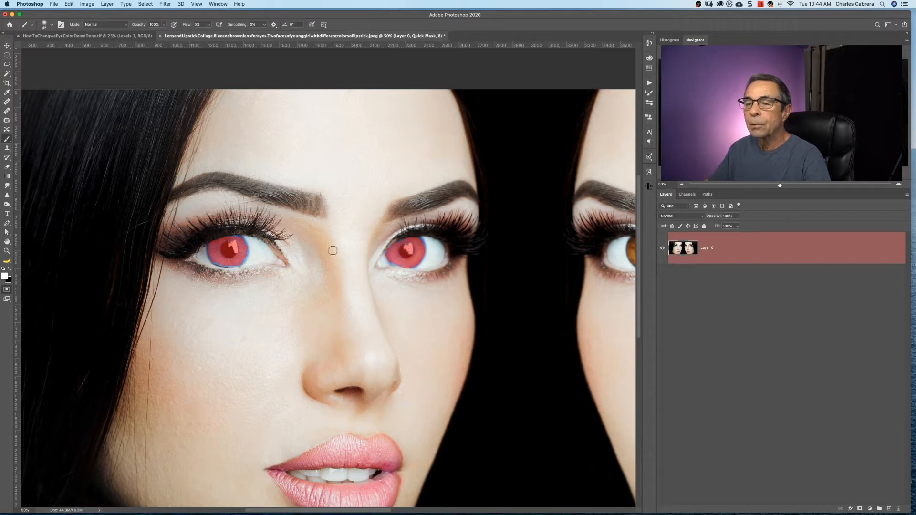
click(10, 270)
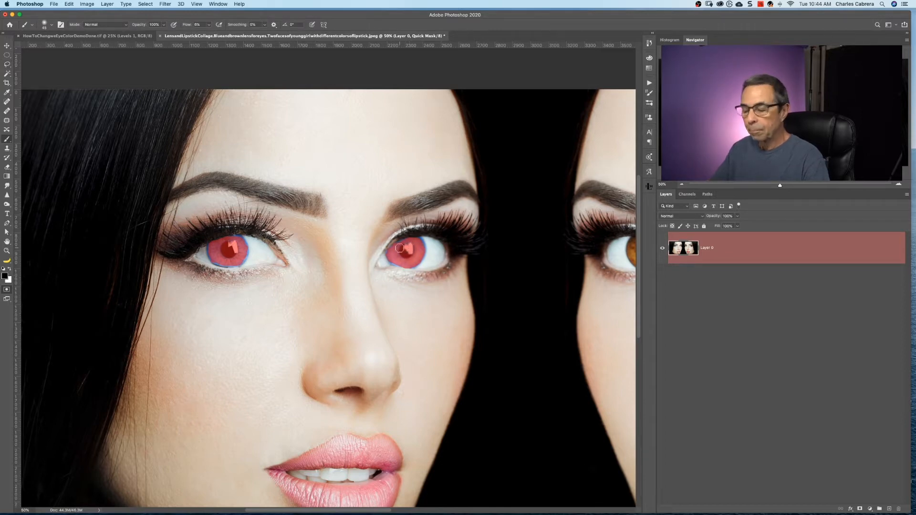
key(super+equal)
key(super+equal)
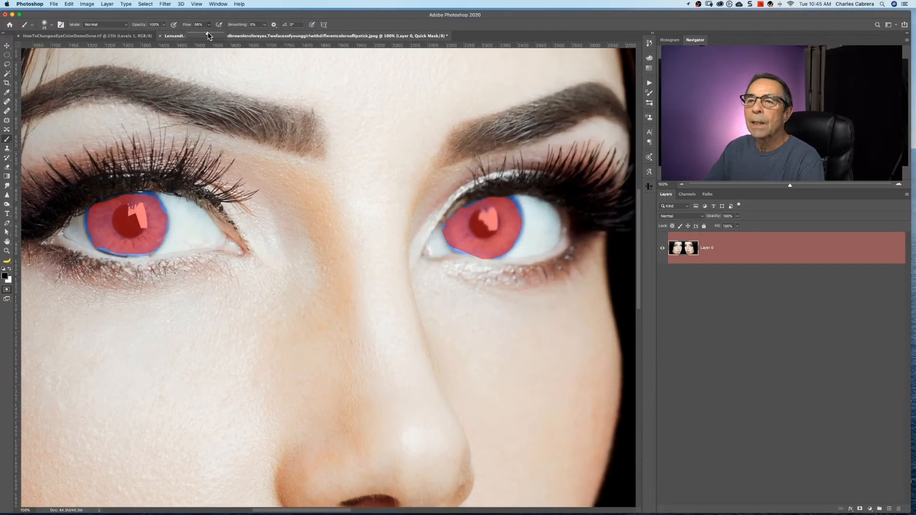
drag(207, 34, 204, 36)
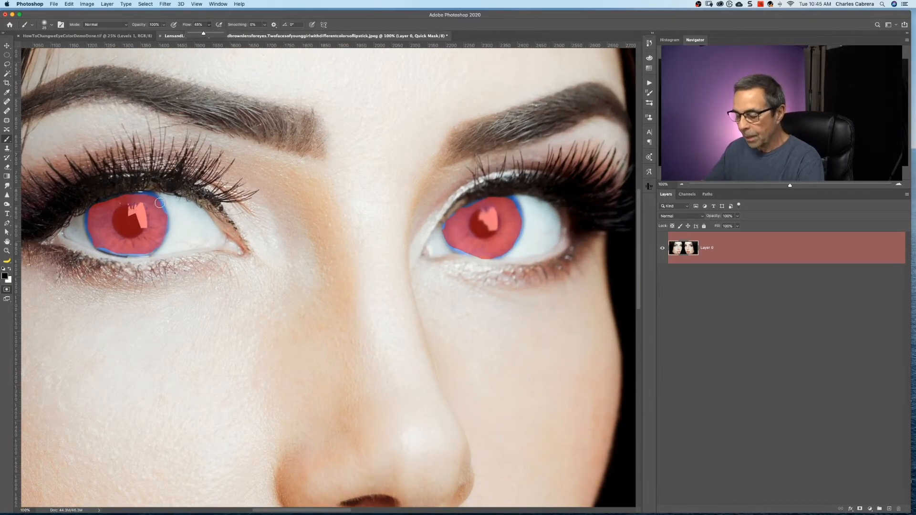
key(bracketleft)
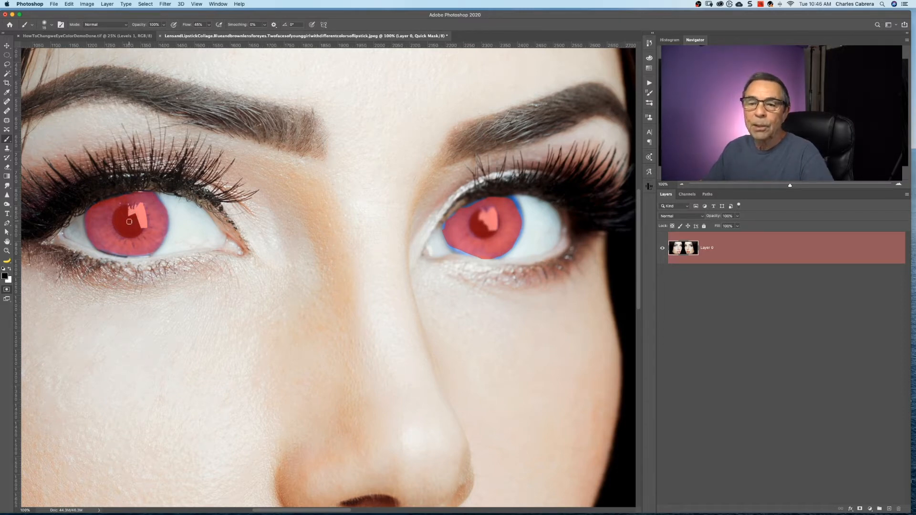
- Remove the left-hand eye's pupil and catchlight from the quick mask by painting with white
key(x)
key(bracketright)
mouse_move(130, 222)
mouse_down()
mouse_move(130, 213)
mouse_move(122, 222)
mouse_move(142, 215)
mouse_move(143, 226)
mouse_move(139, 206)
mouse_move(143, 228)
mouse_up()
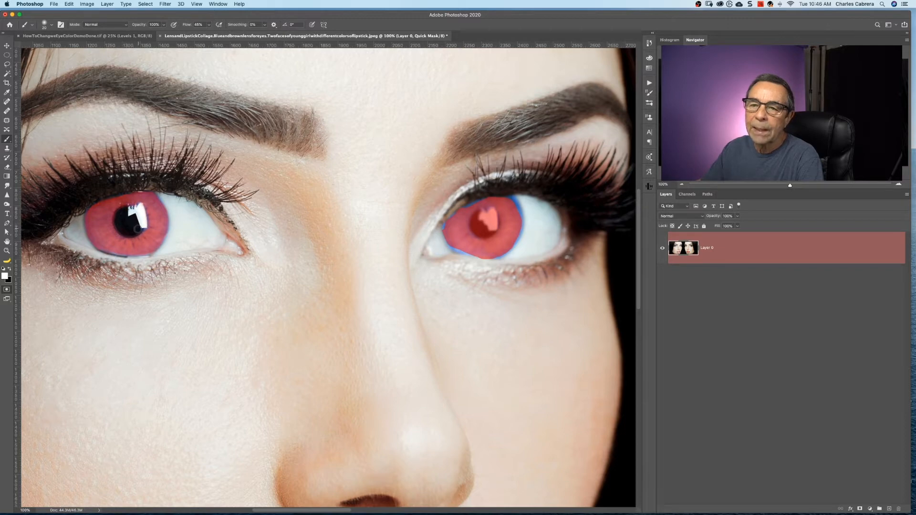
- Refine the quick mask along the right-hand iris, filling its uncovered edge in black and trimming the overspill in white
key(x)
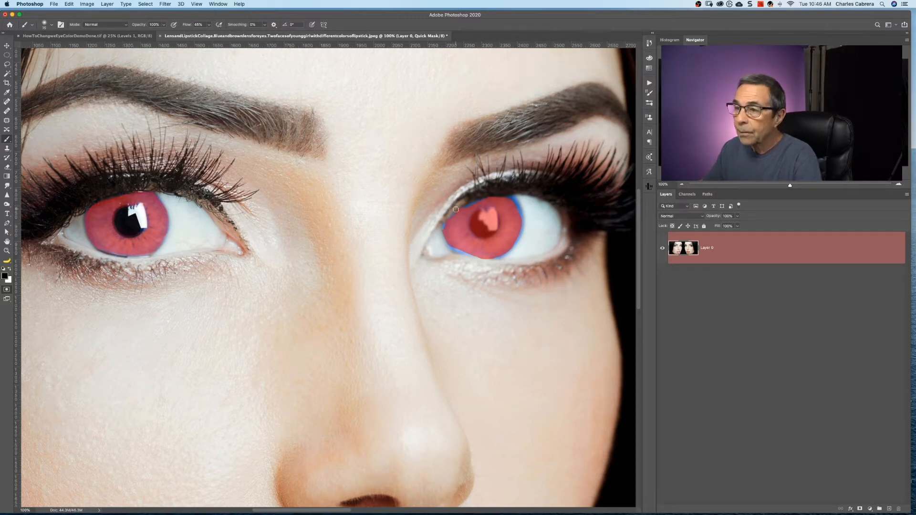
key(bracketleft)
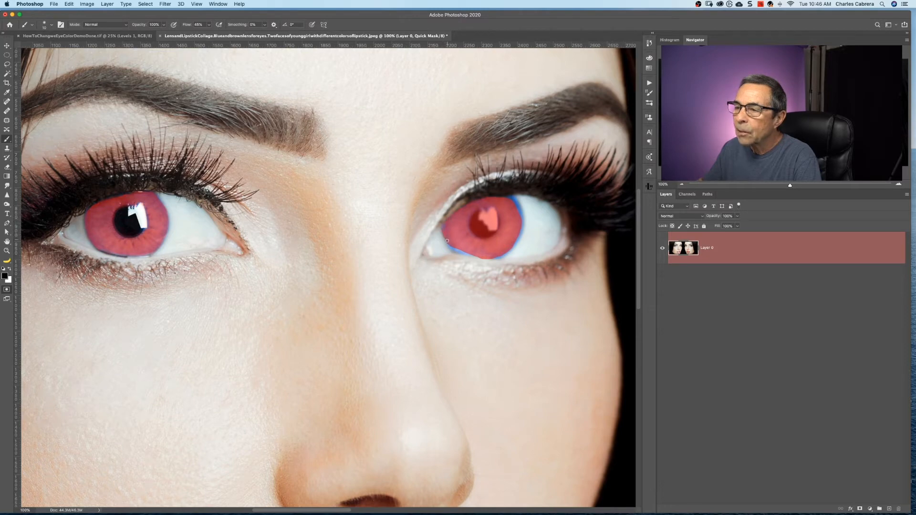
key(bracketright)
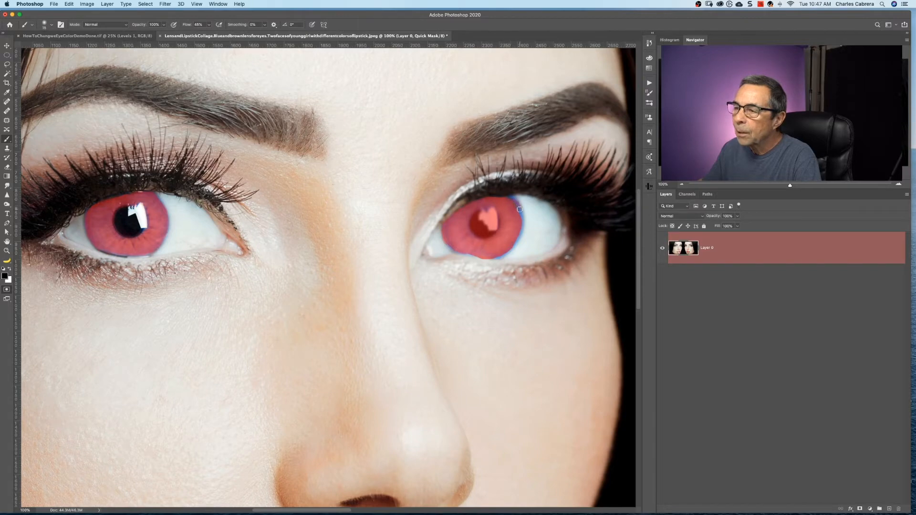
drag(512, 203, 514, 242)
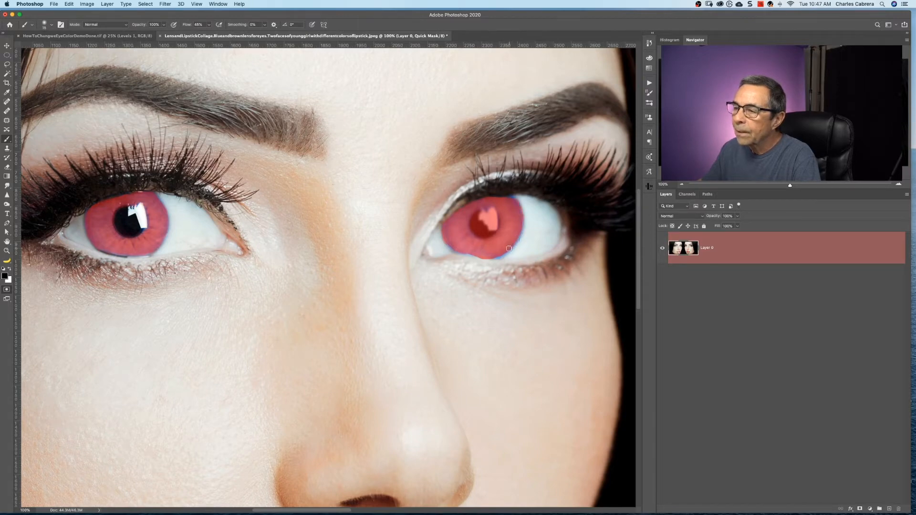
key(x)
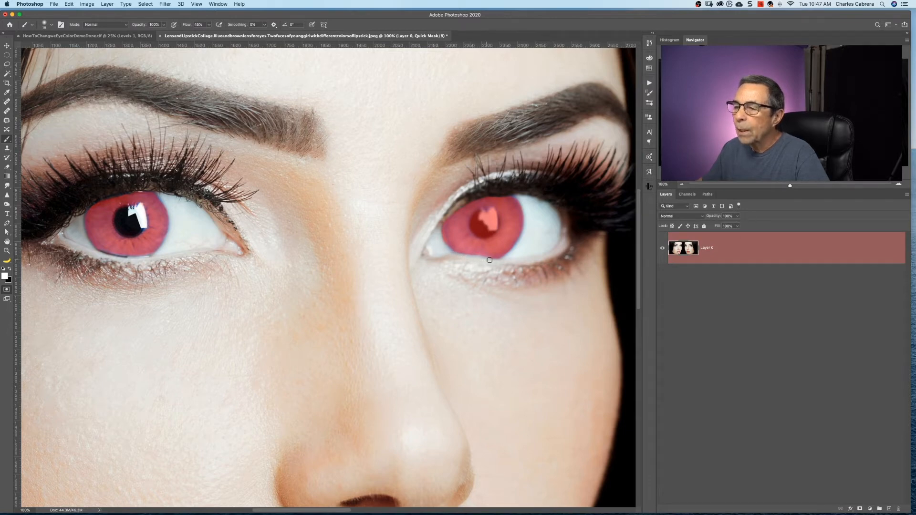
key(x)
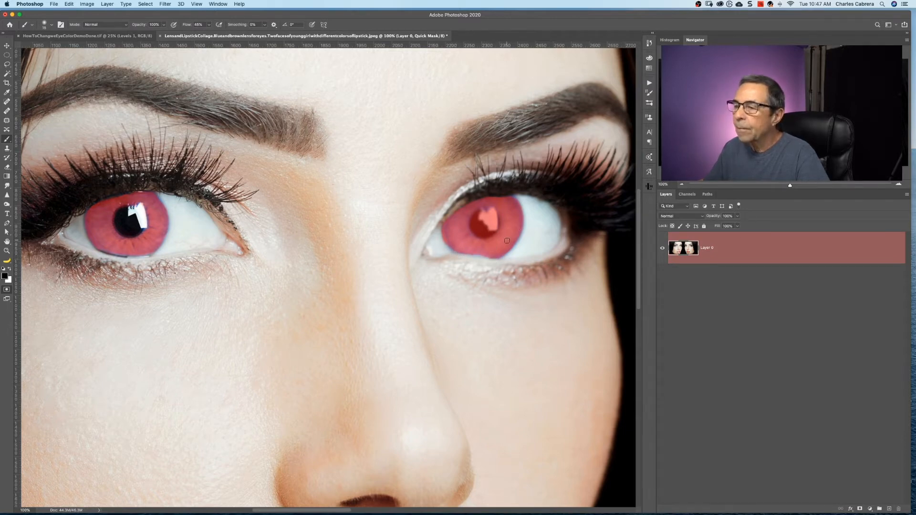
- Remove the right-hand eye's pupil and catchlight from the quick mask by painting with white
key(x)
drag(490, 224, 487, 217)
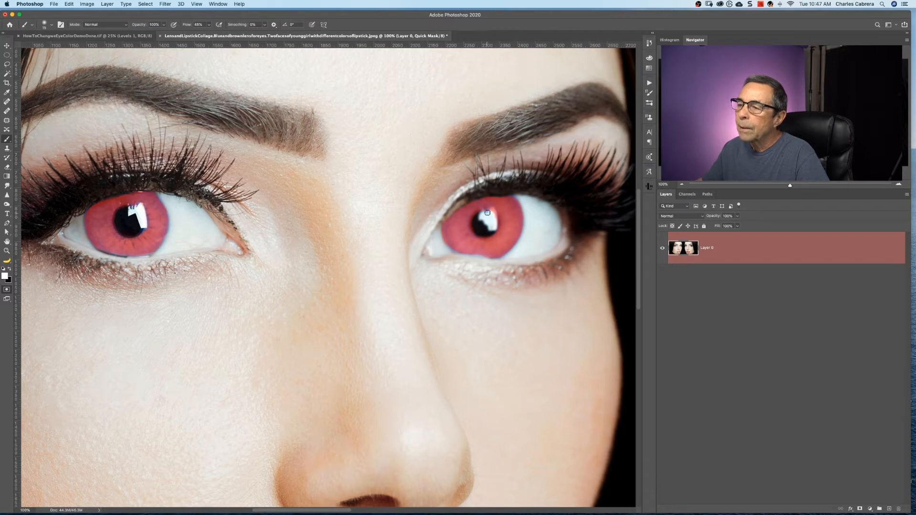
drag(493, 217, 491, 229)
key(x)
key(bracketleft)
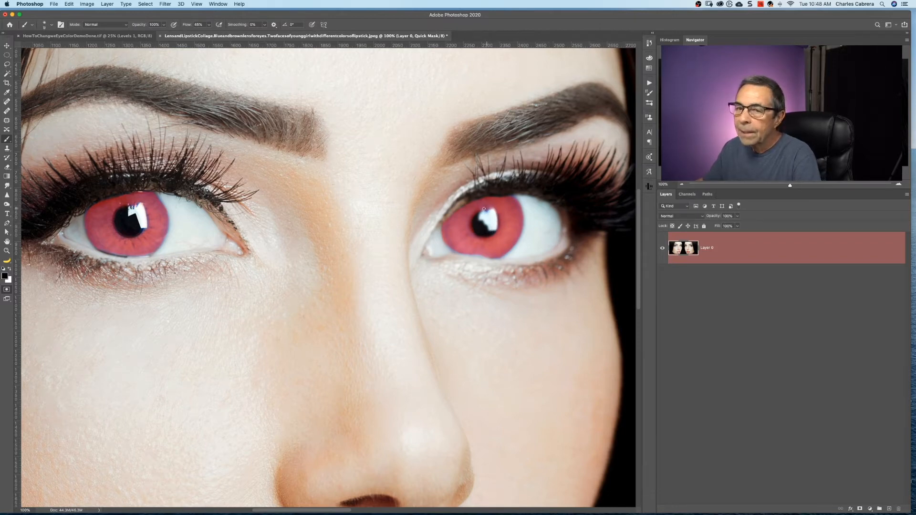
- Convert the quick mask back to a selection and add a Hue/Saturation adjustment layer limited to the irises
key(x)
key(super+minus)
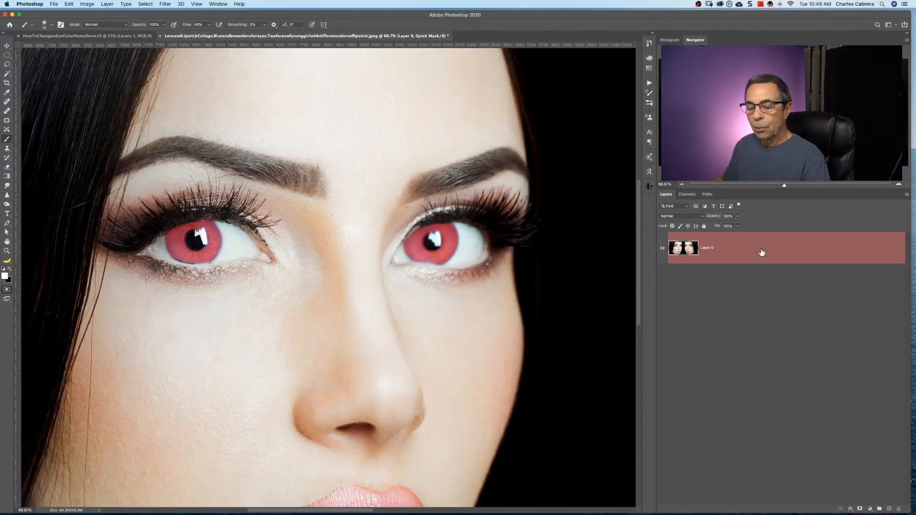
key(q)
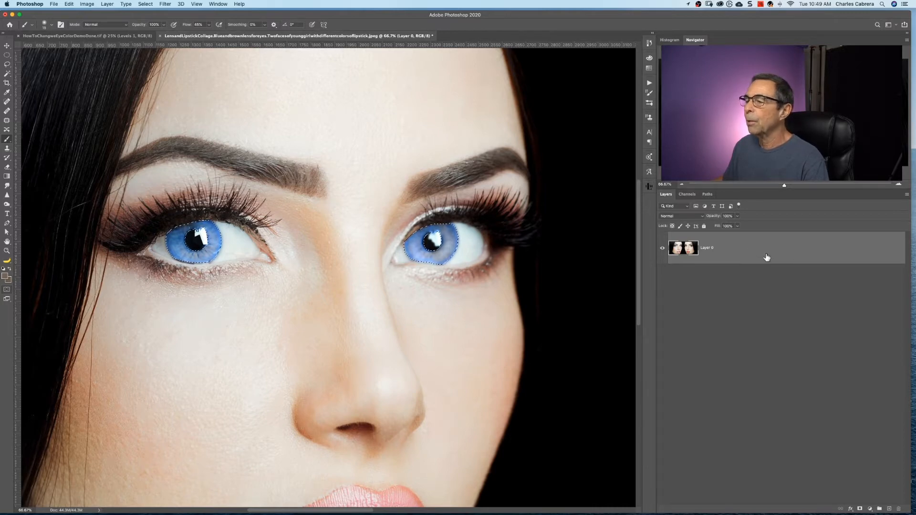
click(870, 509)
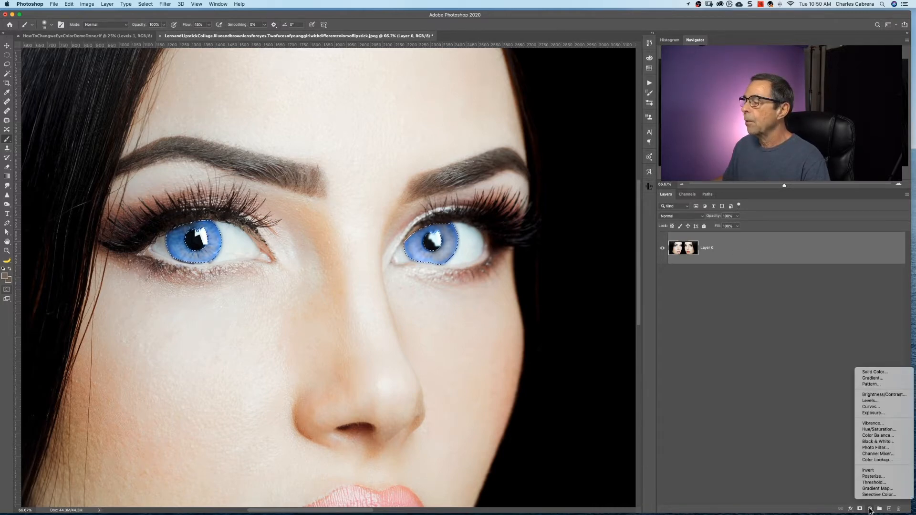
click(891, 429)
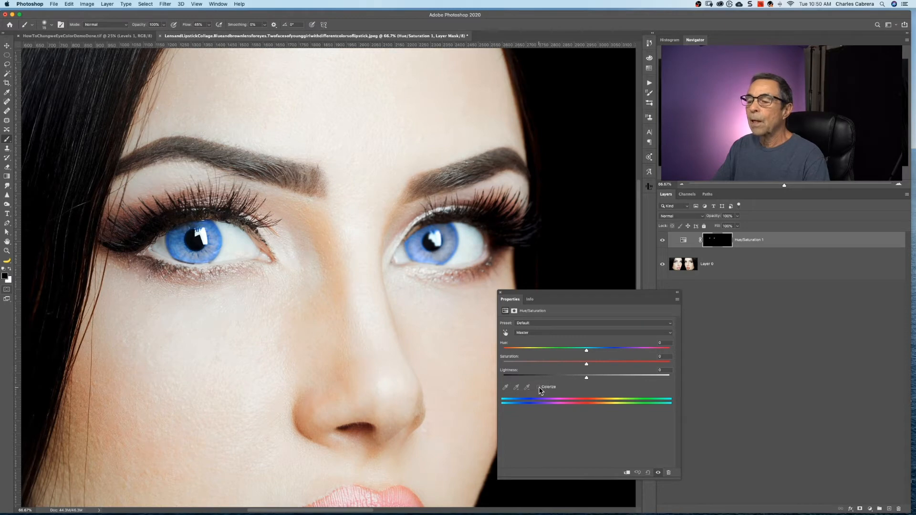
- Colorize the irises green with hue 142 and saturation 25, and set the Hue/Saturation layer's blend mode to Color
click(539, 387)
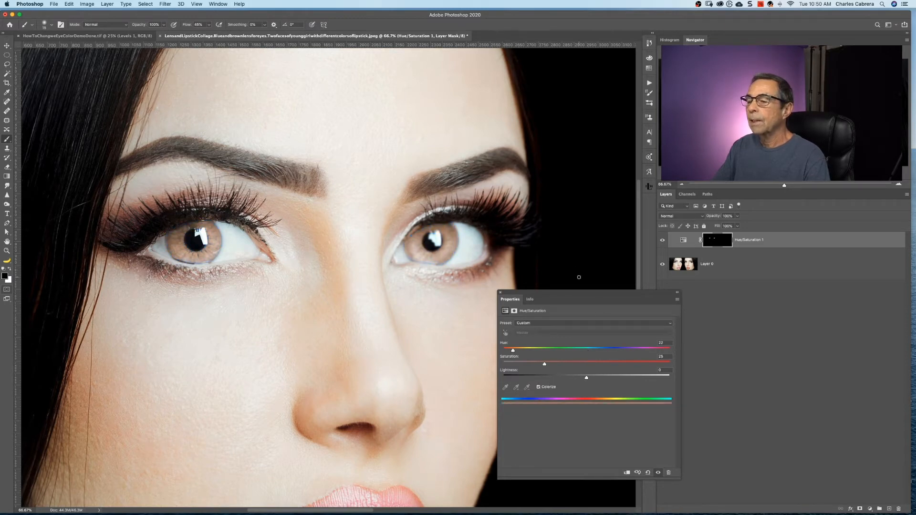
drag(587, 298, 740, 290)
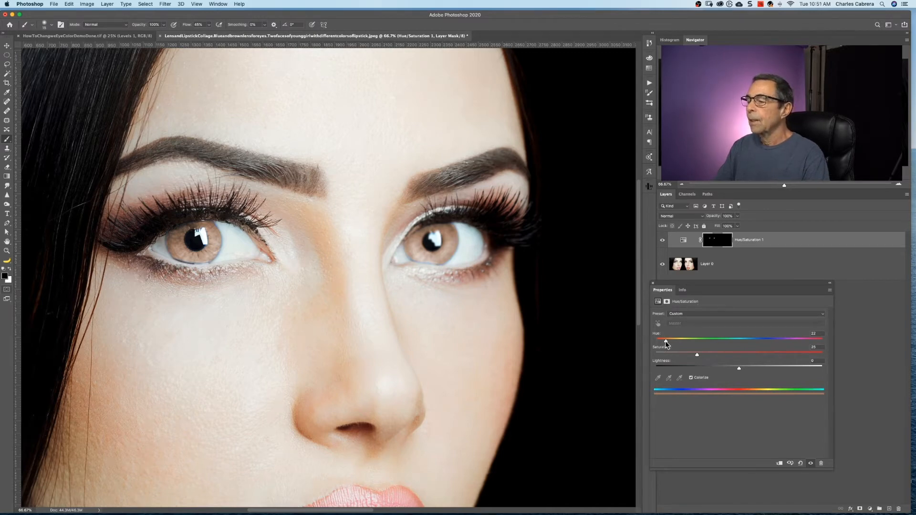
drag(665, 341, 722, 343)
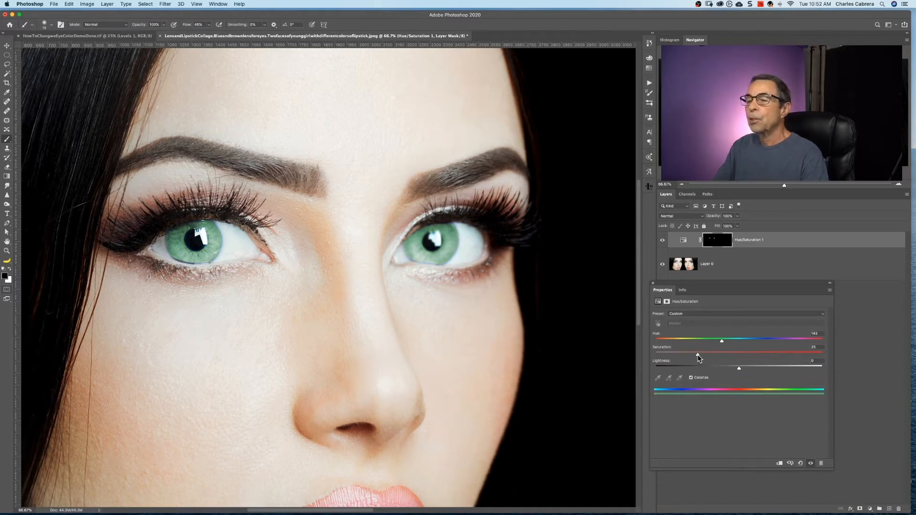
mouse_move(698, 356)
mouse_down()
mouse_move(686, 356)
mouse_move(698, 356)
mouse_up()
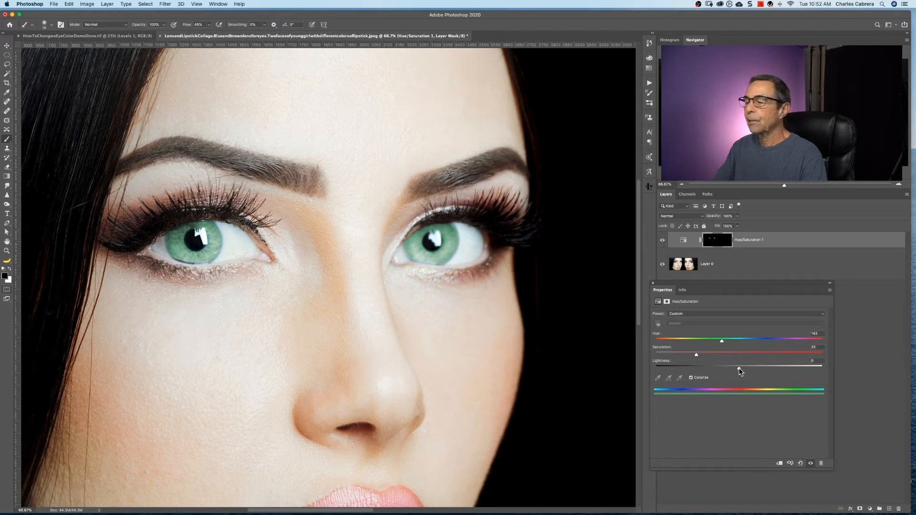
click(697, 219)
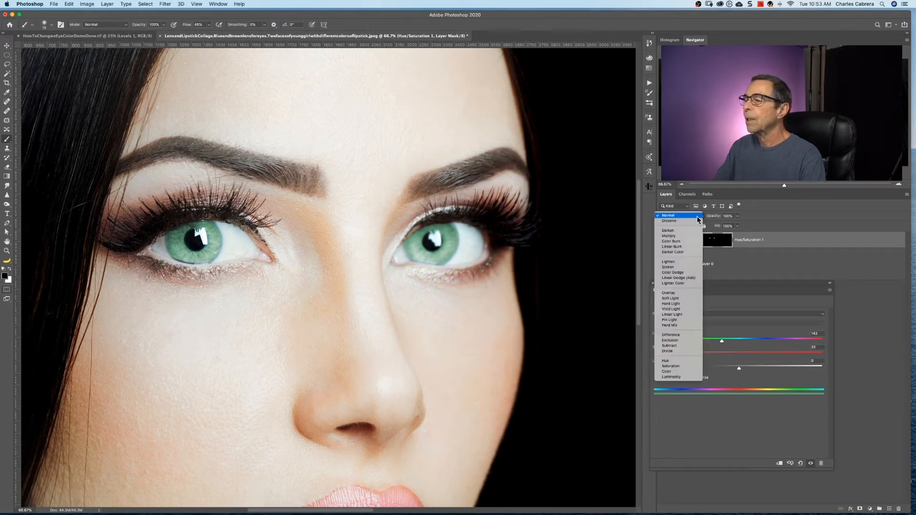
click(666, 372)
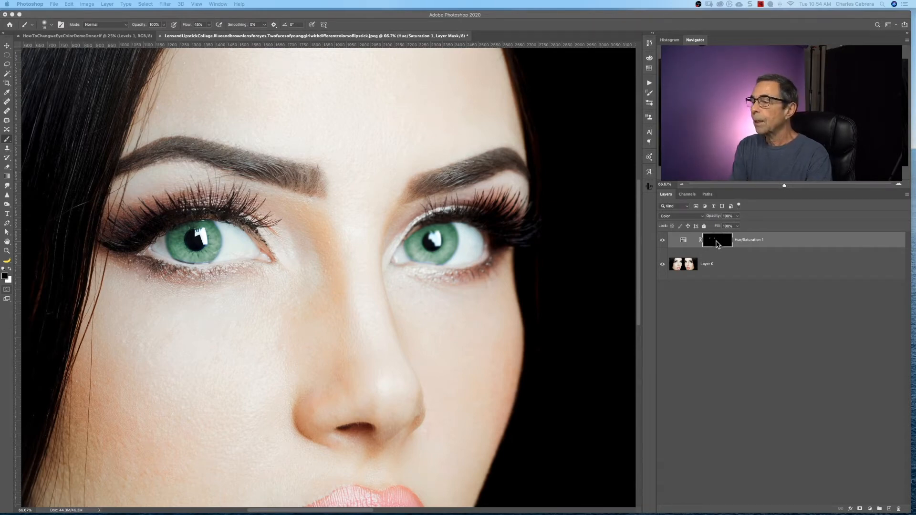
- Load the iris mask as a selection and add a Levels adjustment layer with the midtones at about 0.59
super+click(716, 243)
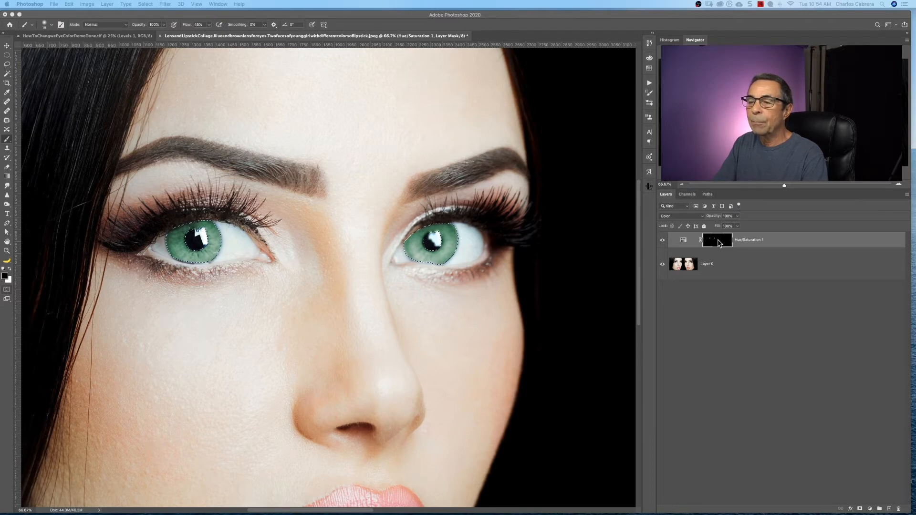
click(870, 509)
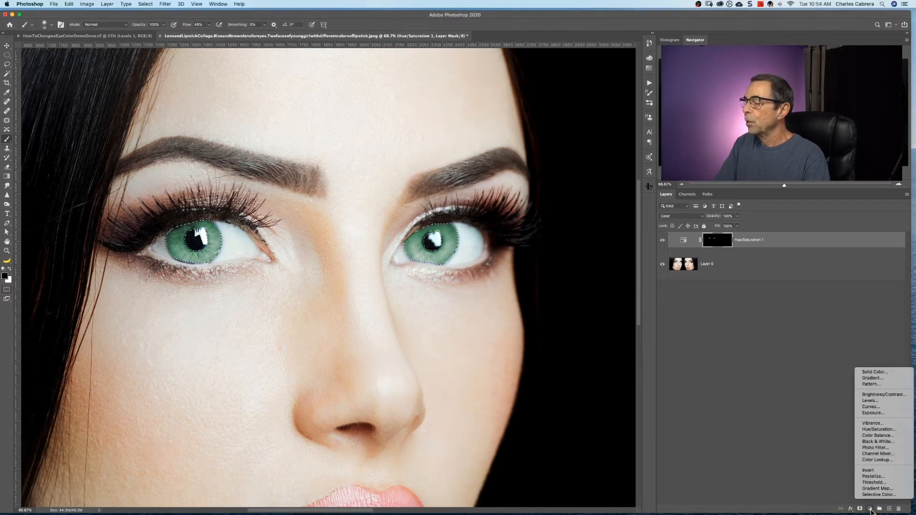
click(879, 402)
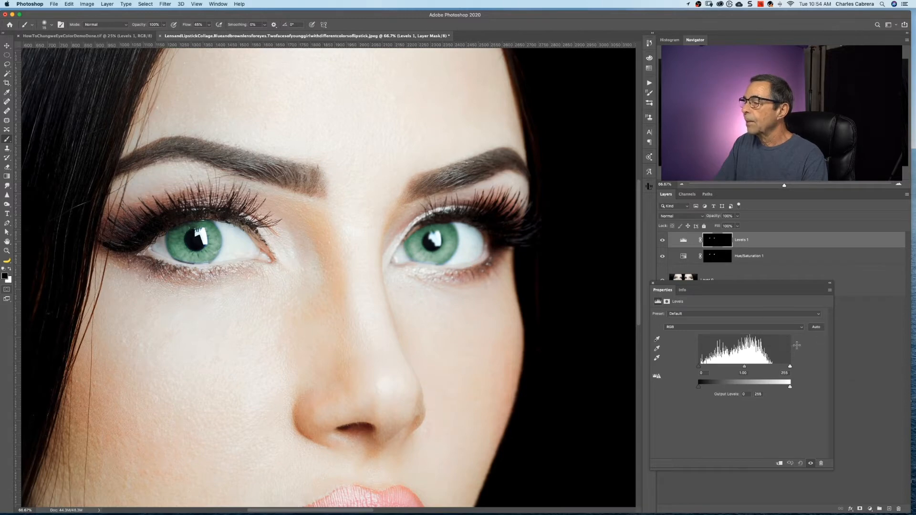
drag(744, 367, 761, 367)
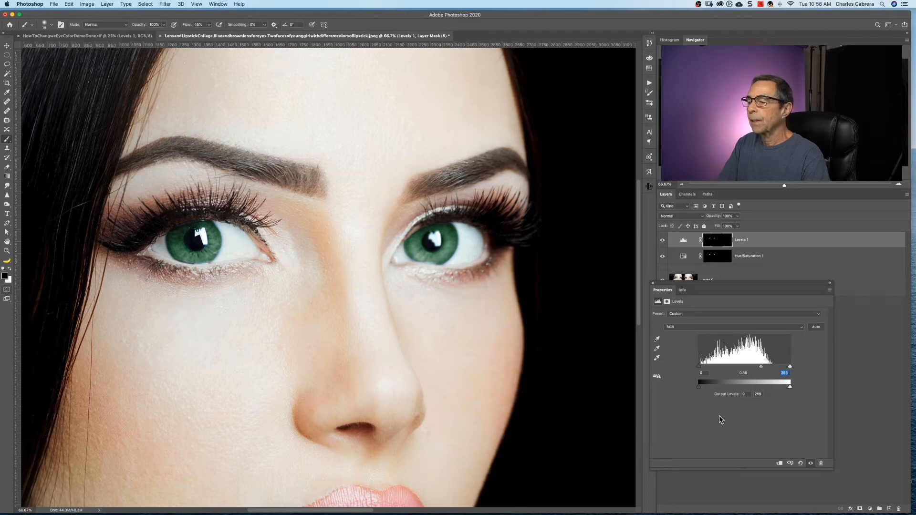
- Rename the Levels layer as lightness and load its mask as a selection
double_click(741, 239)
key(BackSpace)
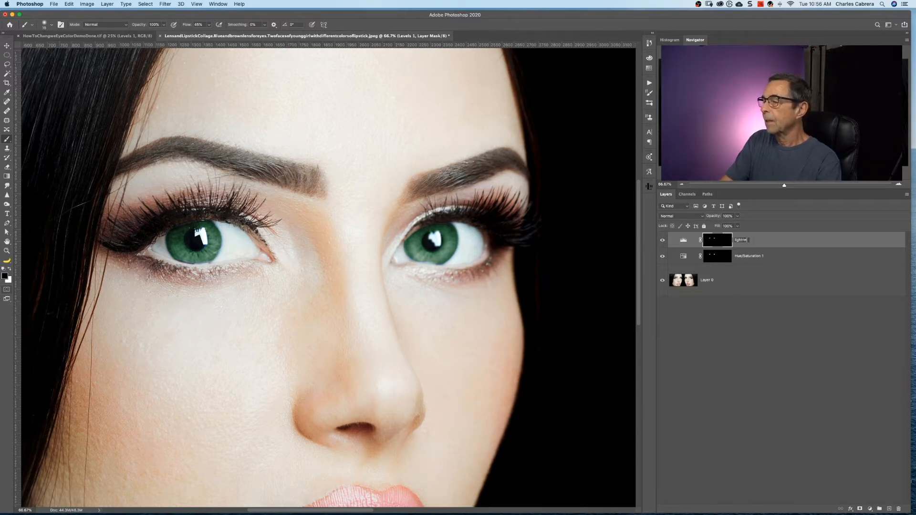
text(lightness)
key(Return)
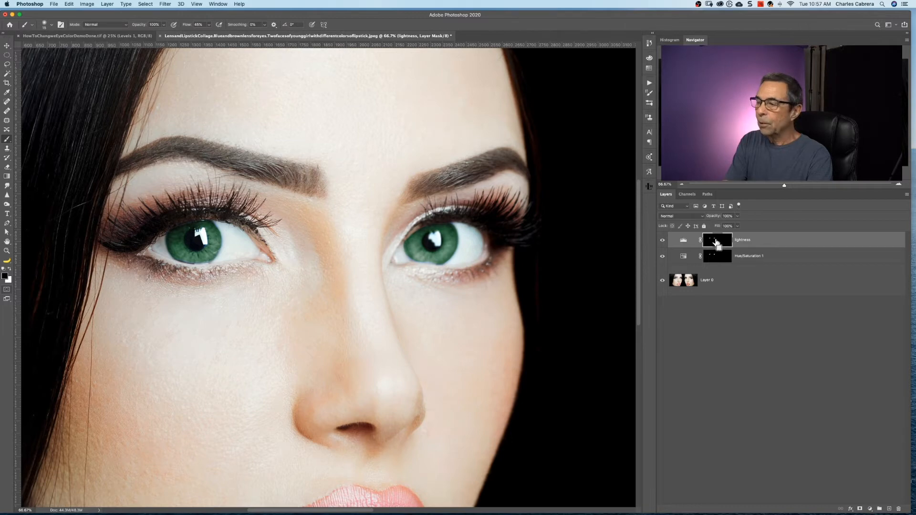
super+click(717, 243)
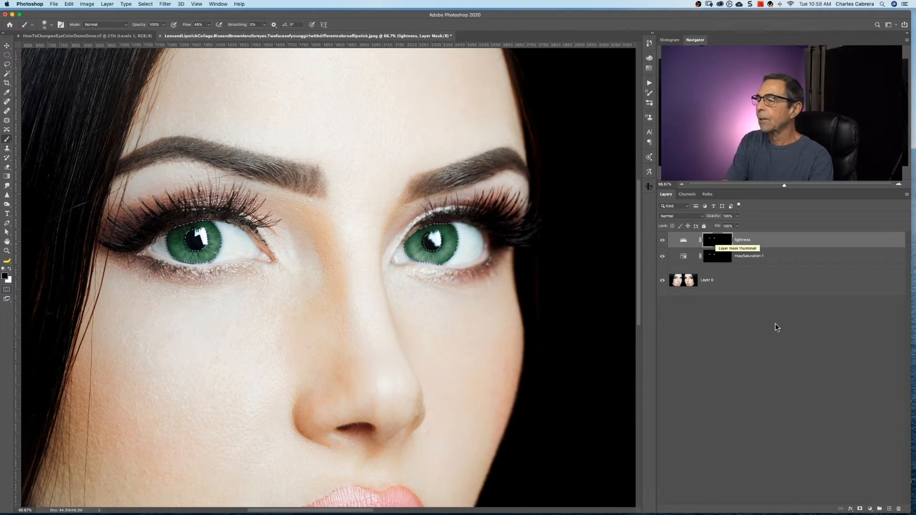
- Add a second Levels adjustment layer limited to the selected irises and lower its white input level to about 196 to brighten them
click(869, 509)
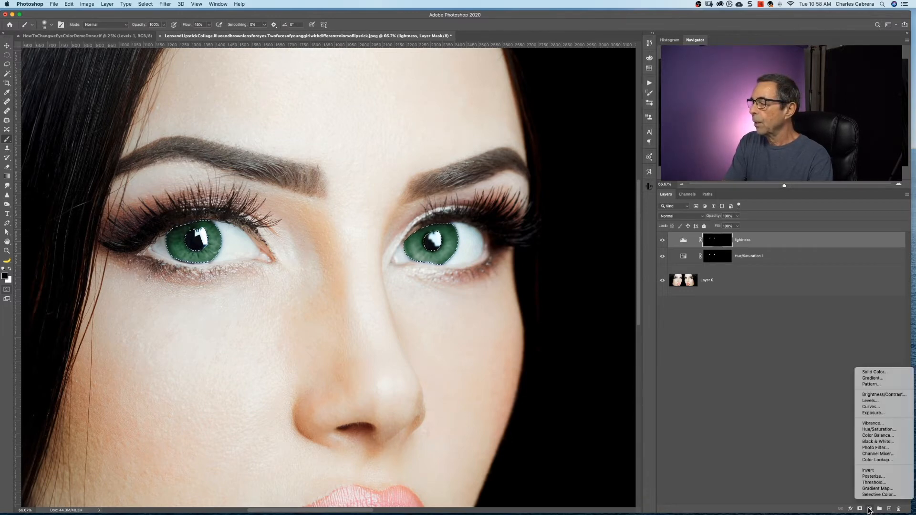
click(870, 401)
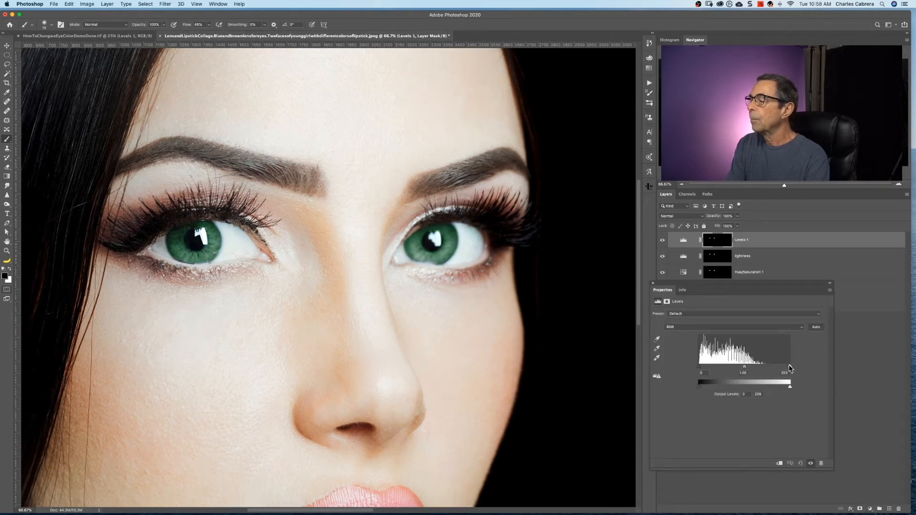
drag(788, 364, 767, 372)
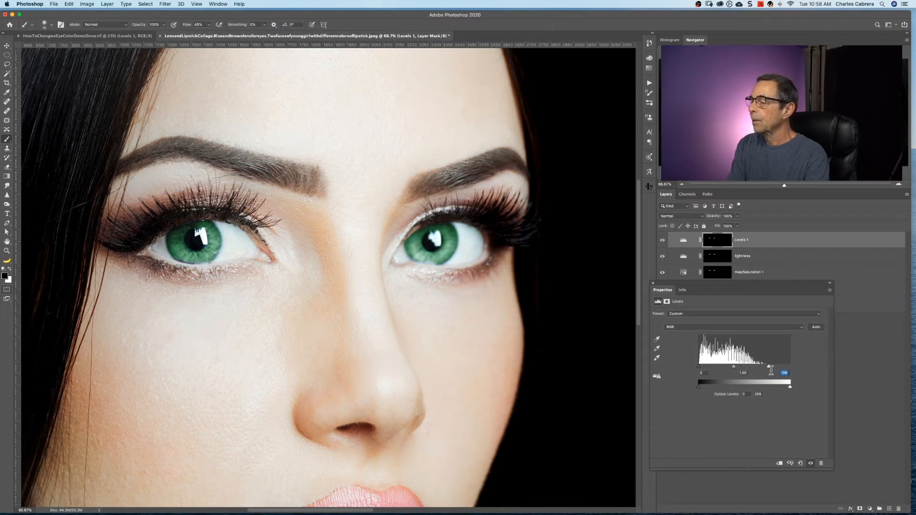
text(1)
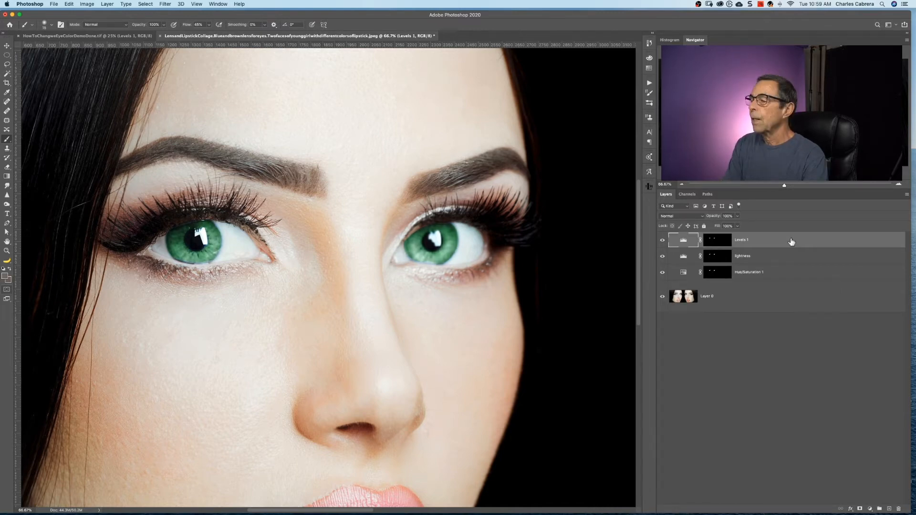
- Set the Levels 1 layer's Blend If shadows for the underlying layer to a 67/162 split, lower its opacity, and compare the effect
double_click(791, 242)
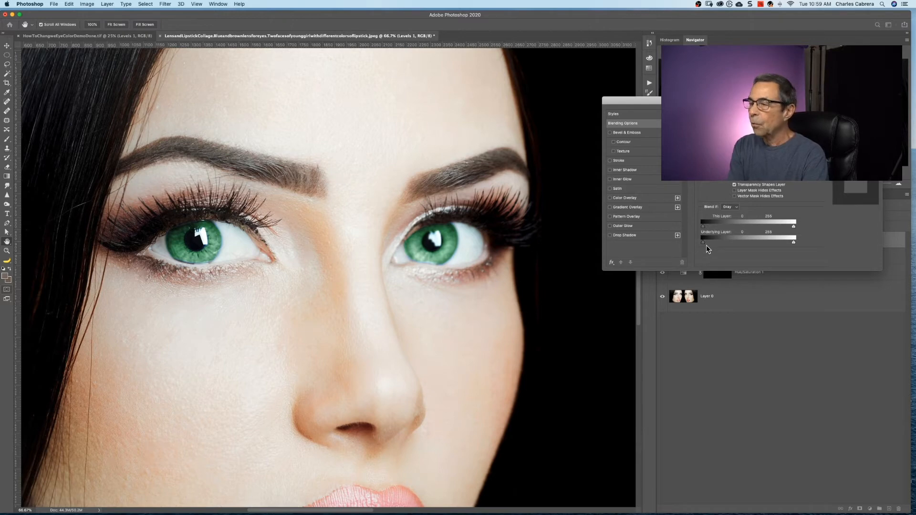
drag(704, 243, 726, 243)
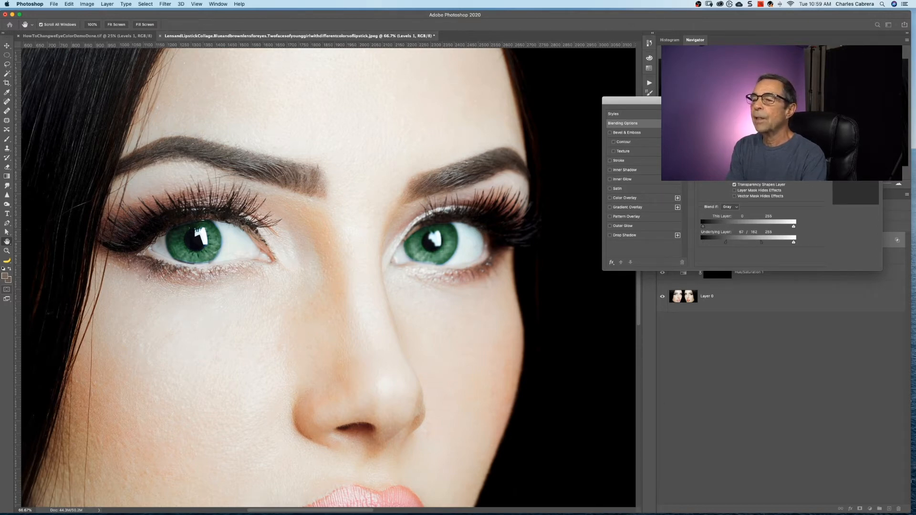
key(Return)
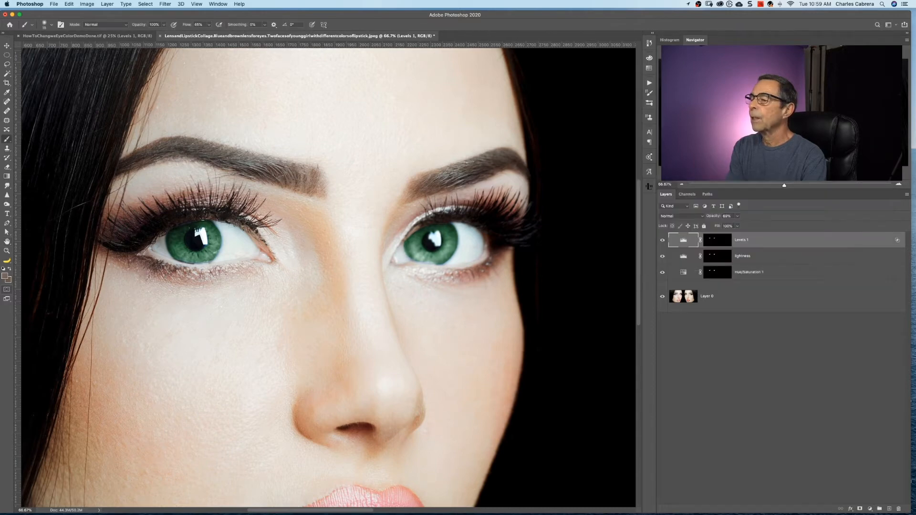
click(662, 240)
click(662, 240)
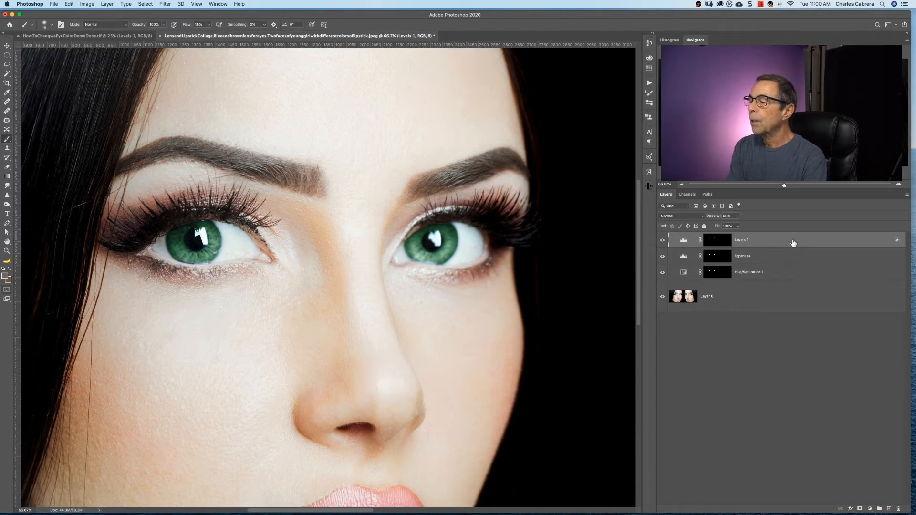
- Group the Levels 1, lightness and Hue/Saturation layers, and put a copy of the Levels 1 iris mask on the group
key(super+g)
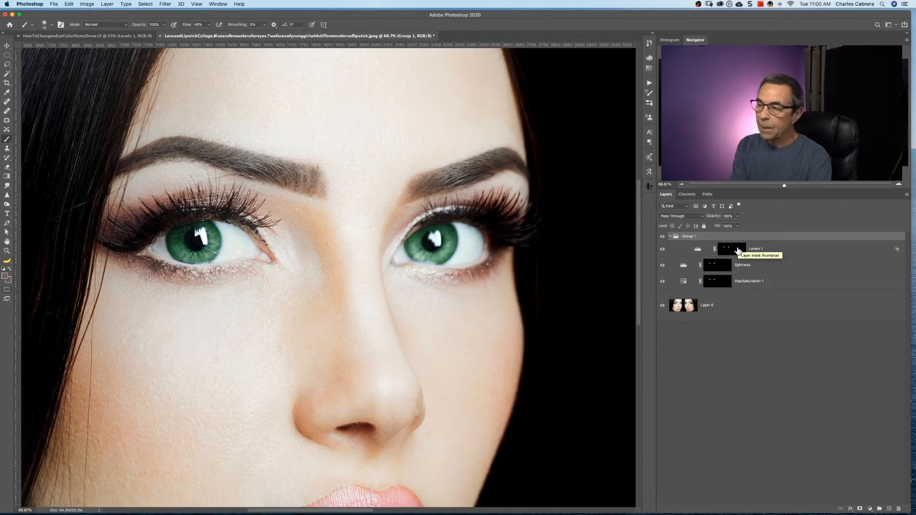
drag(735, 251, 730, 239)
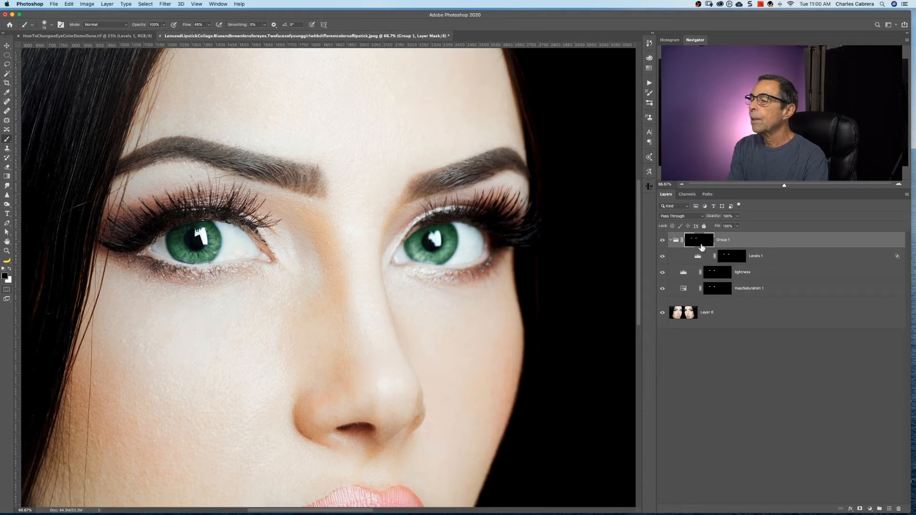
click(769, 274)
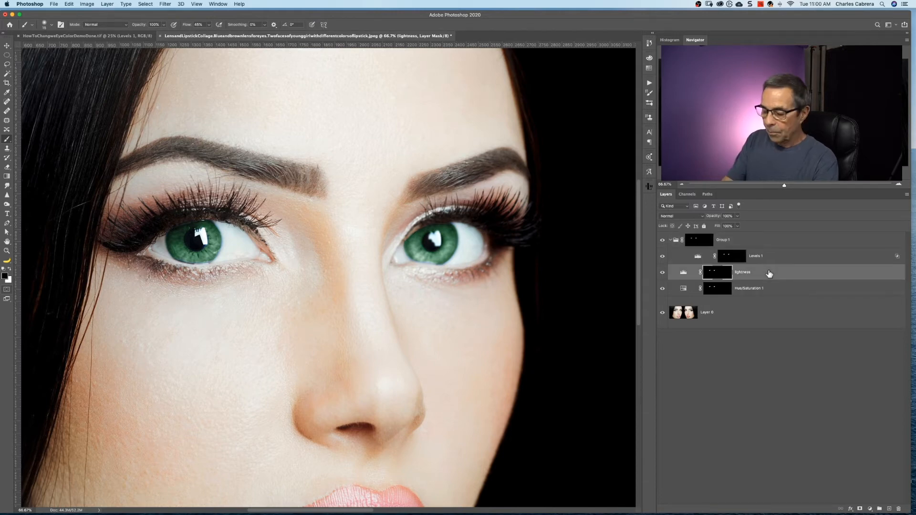
click(779, 290)
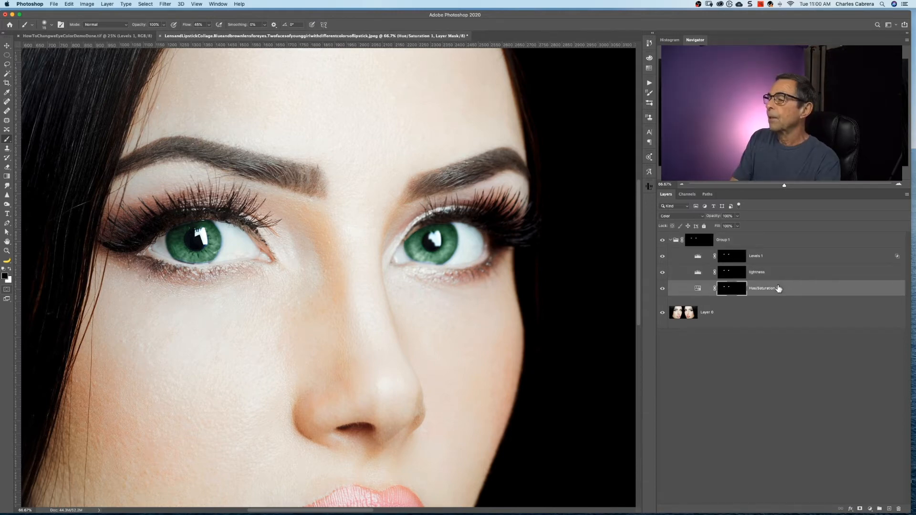
- Delete the individual layer masks from the Levels 1, lightness and Hue/Saturation layers inside the group
right_click(726, 260)
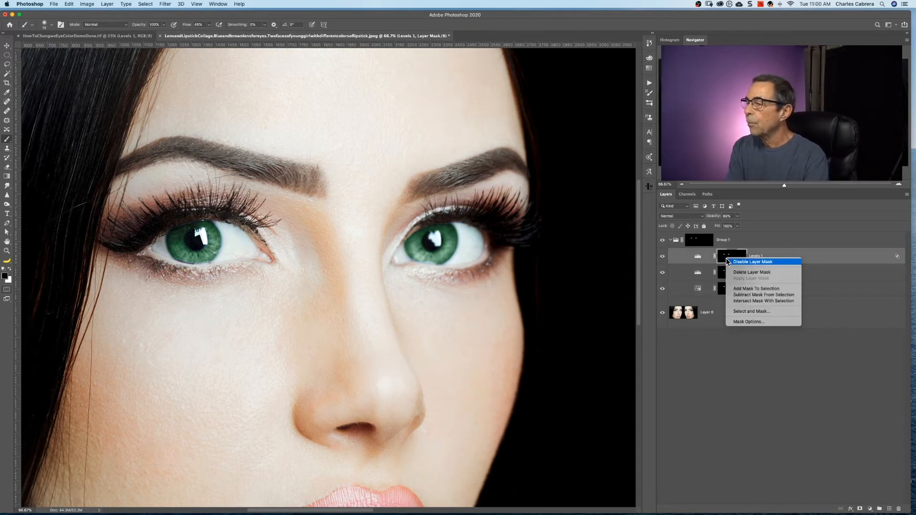
click(744, 273)
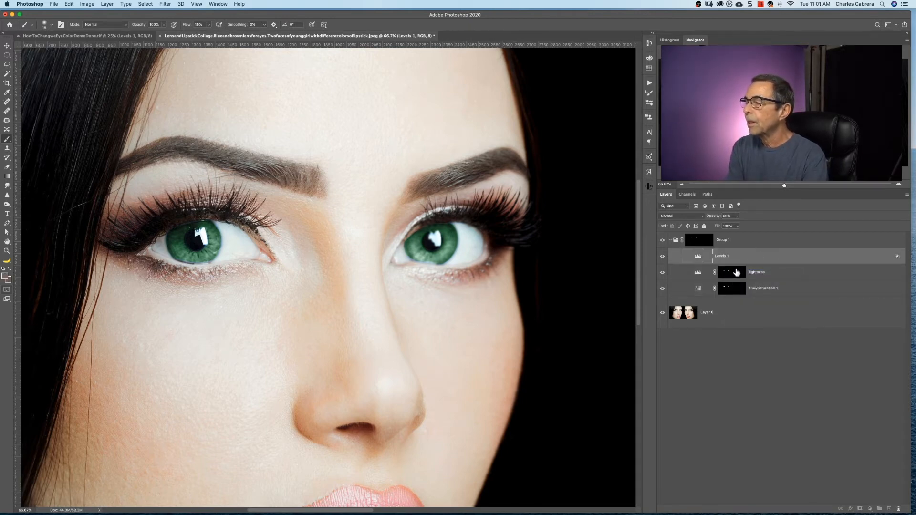
click(736, 273)
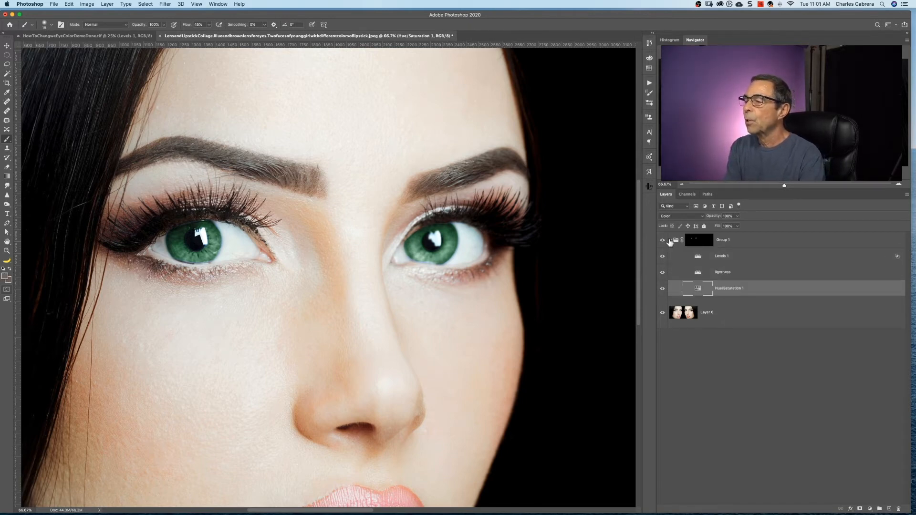
- Rename the layer group as Blue to green and collapse it
click(701, 241)
double_click(722, 240)
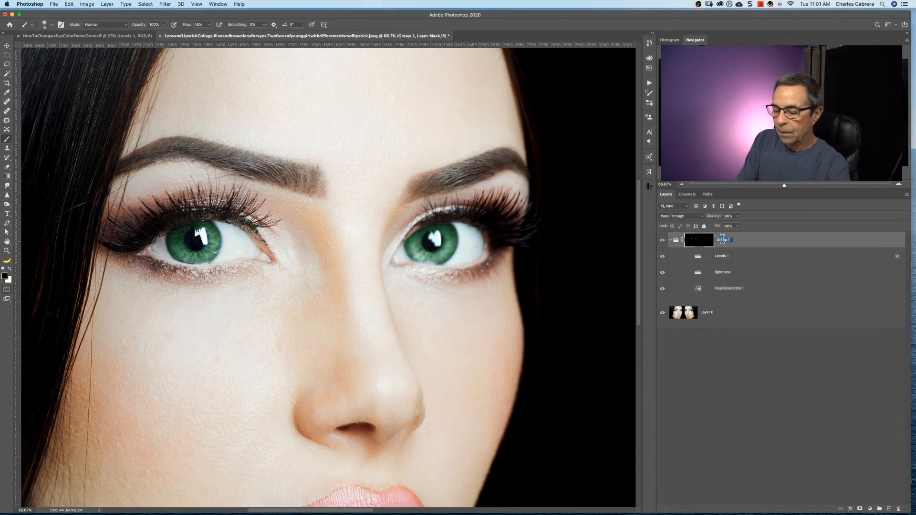
text(Blue to green)
key(Return)
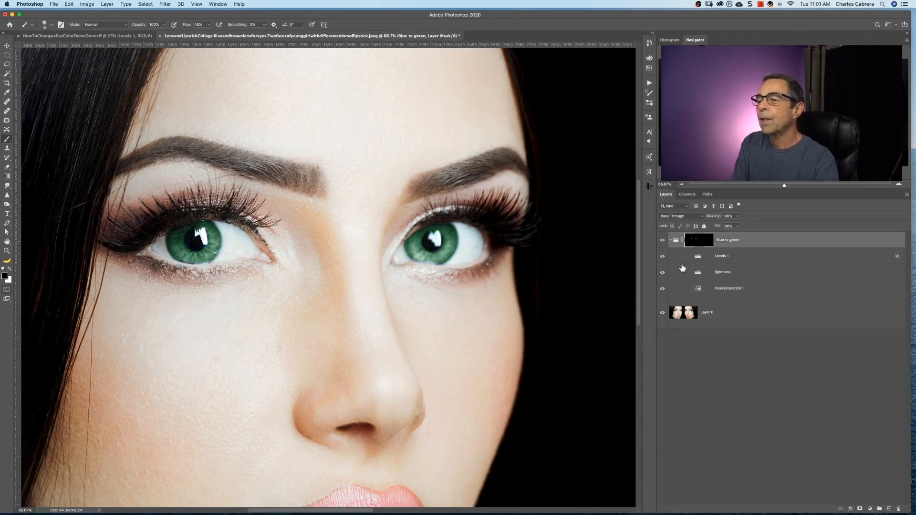
click(671, 240)
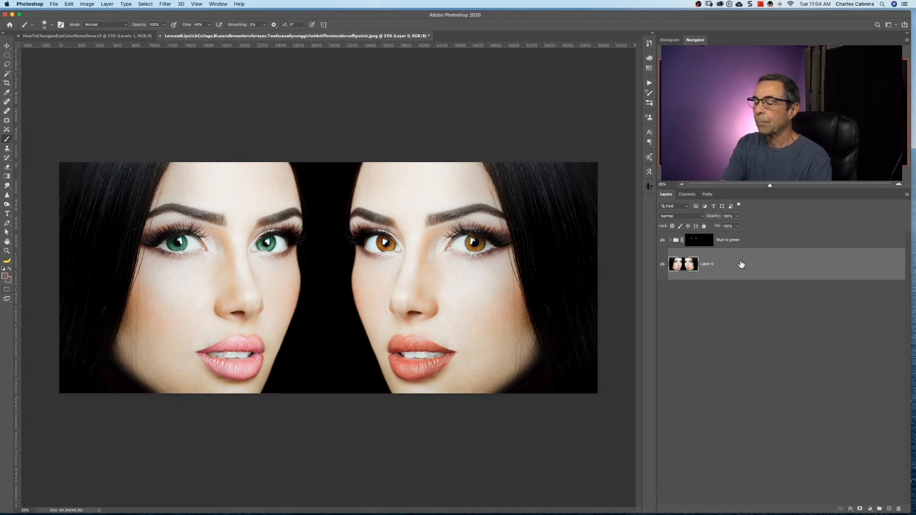
- Select both brown irises of the second face on Layer 0 with freehand Lasso outlines
key(z)
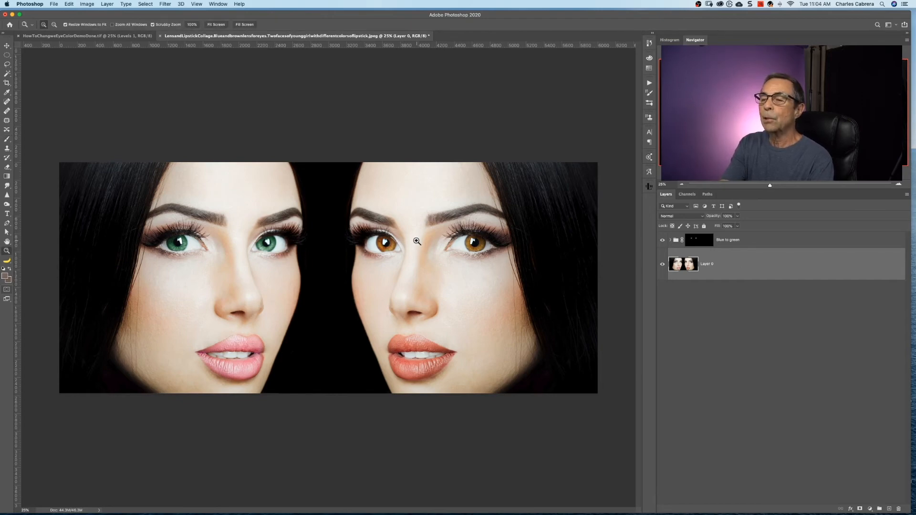
click(417, 241)
click(417, 242)
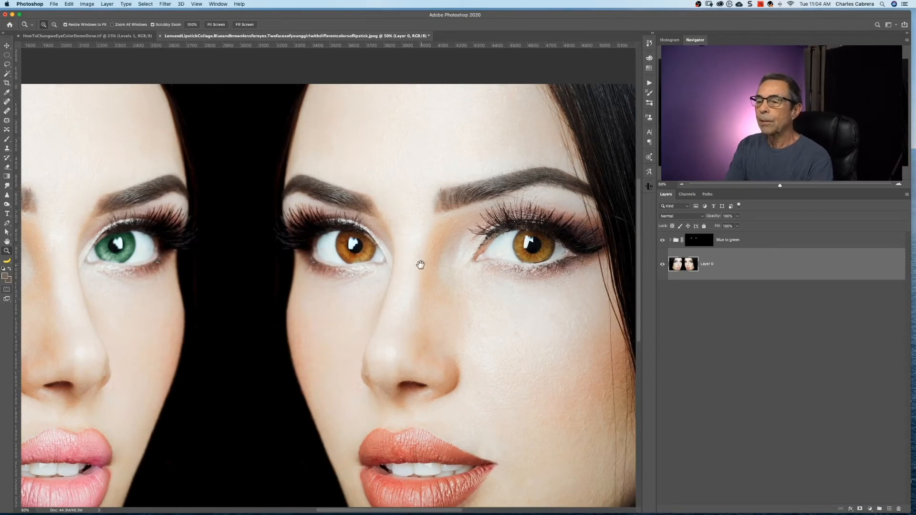
drag(419, 262, 320, 254)
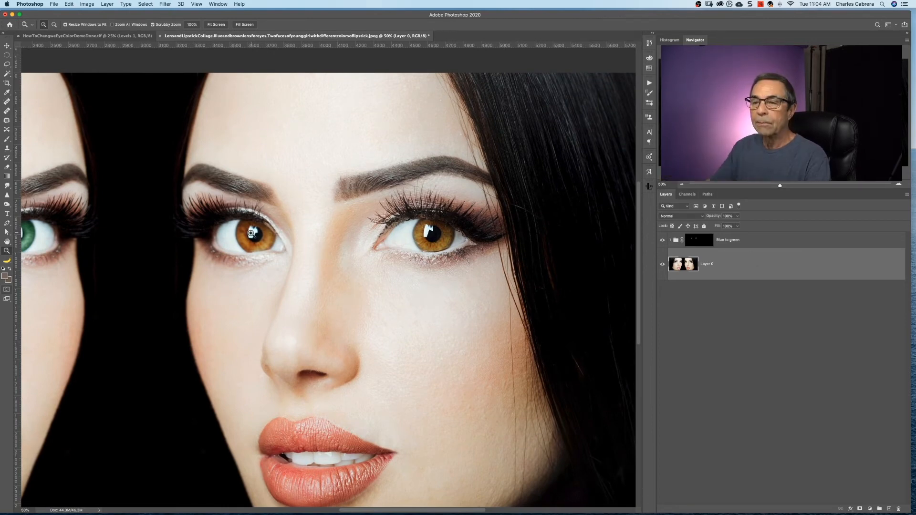
key(l)
mouse_move(237, 222)
mouse_down()
mouse_move(248, 252)
mouse_move(262, 252)
mouse_move(270, 225)
mouse_move(239, 221)
mouse_up()
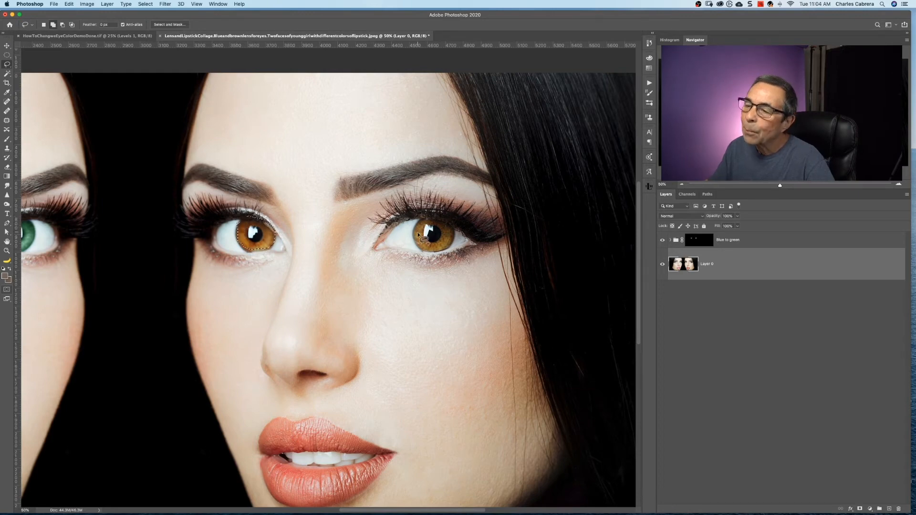
mouse_move(413, 232)
mouse_down()
mouse_move(435, 250)
mouse_move(435, 218)
mouse_move(414, 230)
mouse_up()
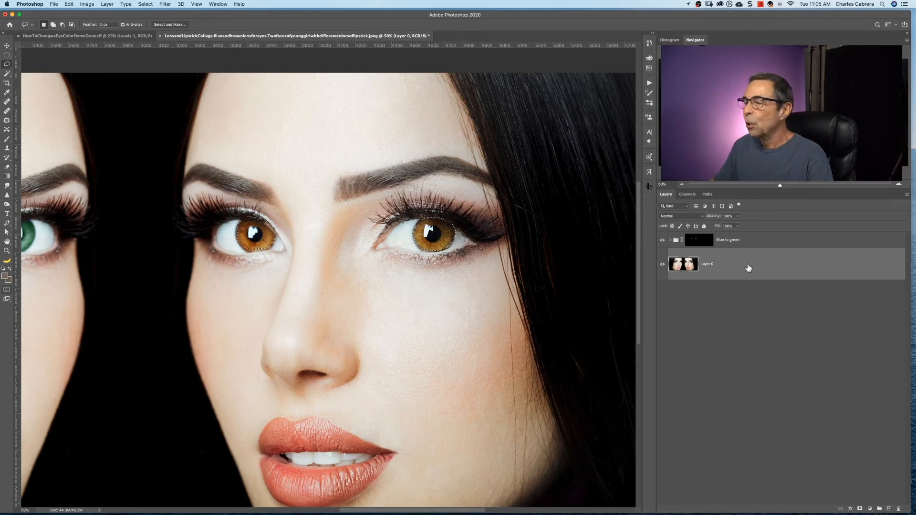
- Turn the iris selection into a quick mask and refine its edges around both brown irises with the Brush
key(q)
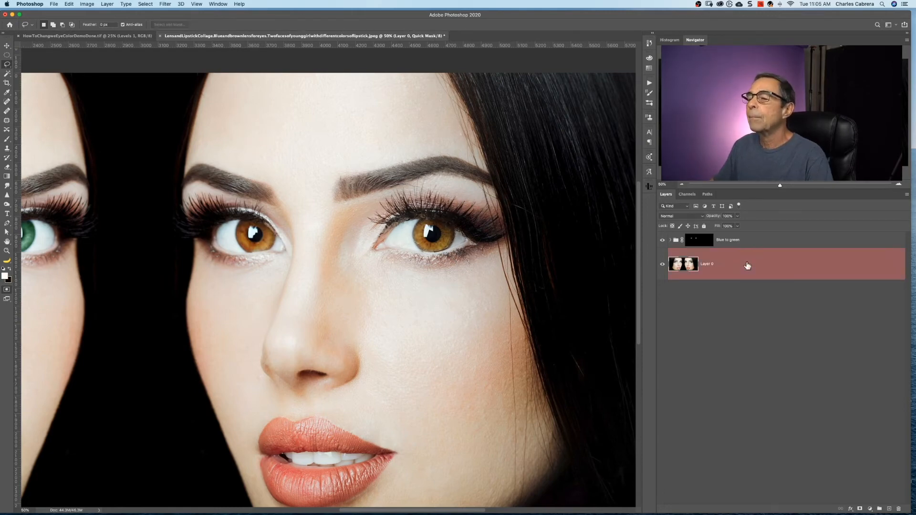
key(b)
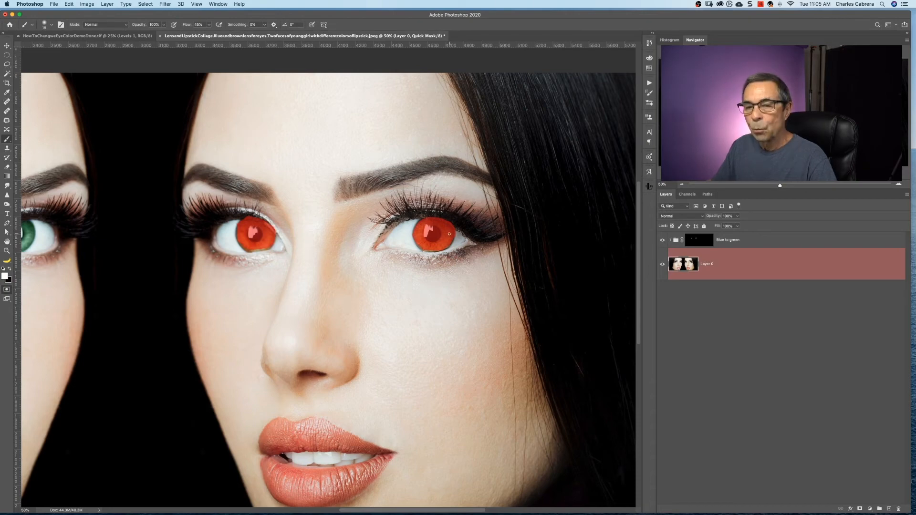
key(x)
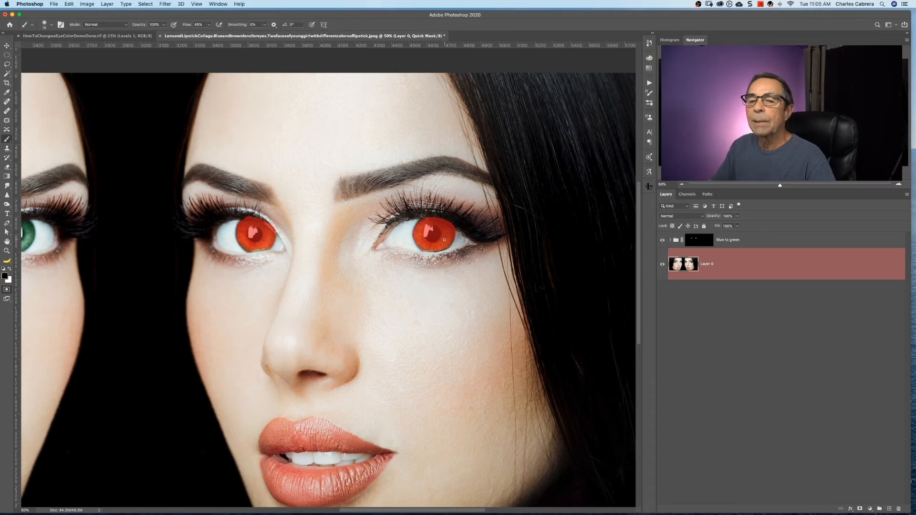
key(super+equal)
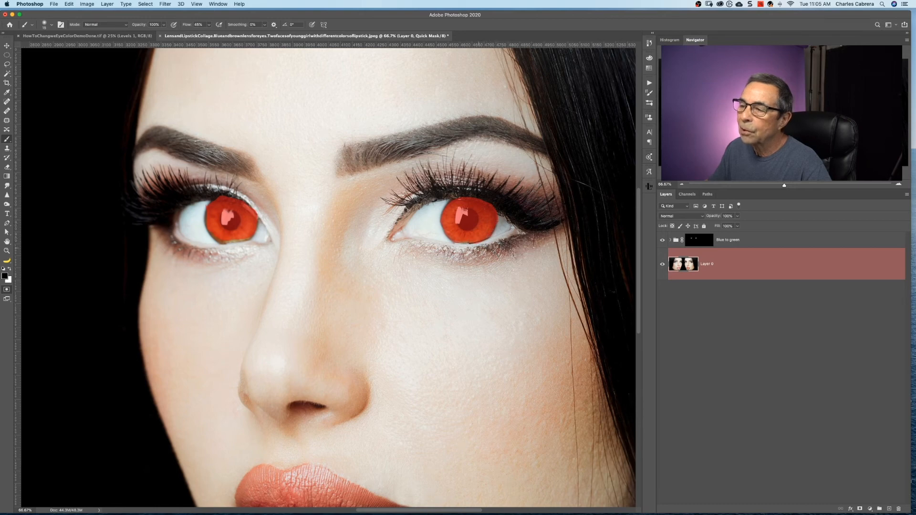
key(x)
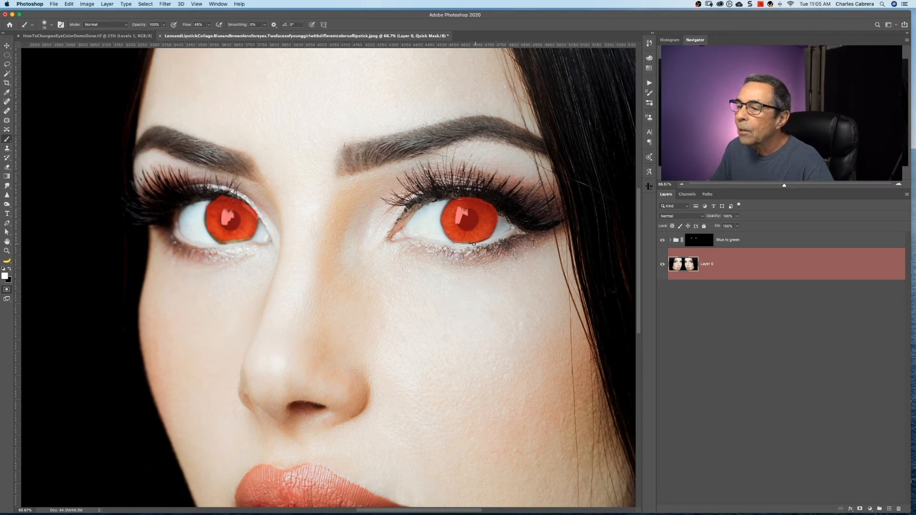
key(x)
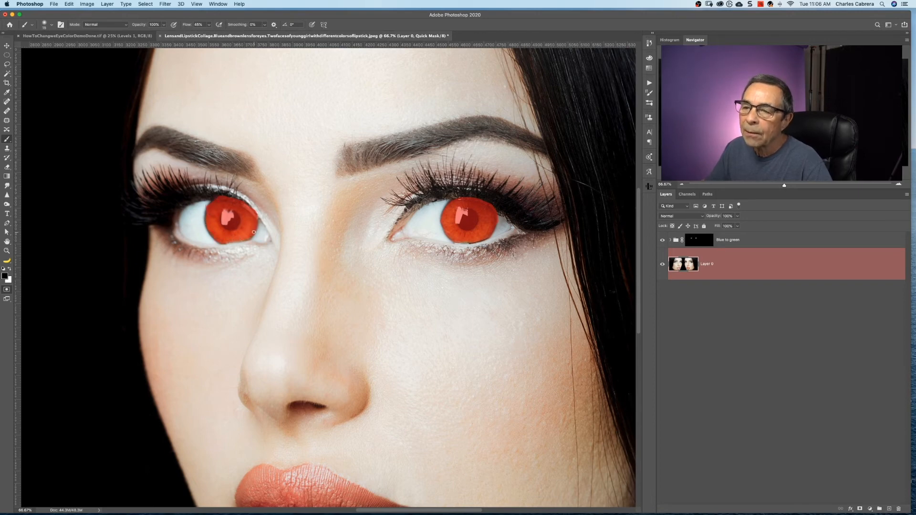
key(x)
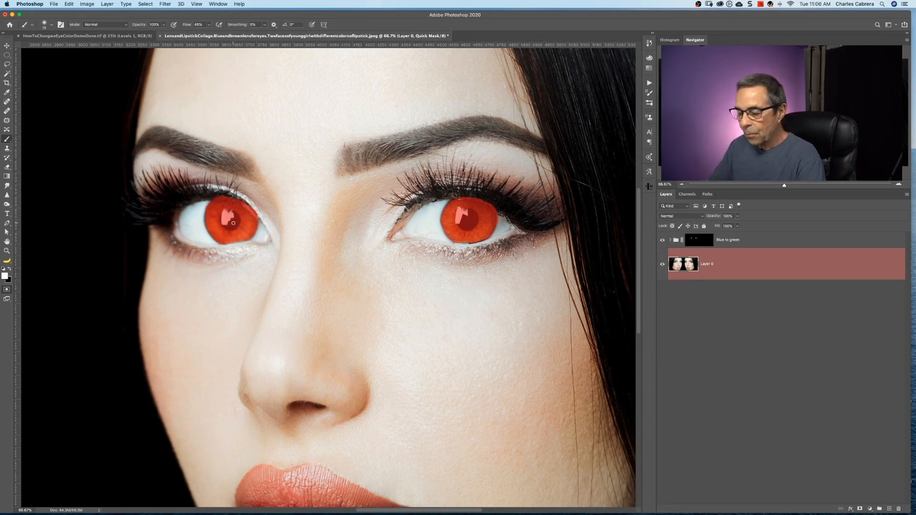
- Paint both pupils out of the quick mask and convert it back to a selection
mouse_move(231, 221)
mouse_down()
mouse_move(225, 214)
mouse_move(228, 223)
mouse_move(235, 218)
mouse_up()
drag(459, 214, 468, 225)
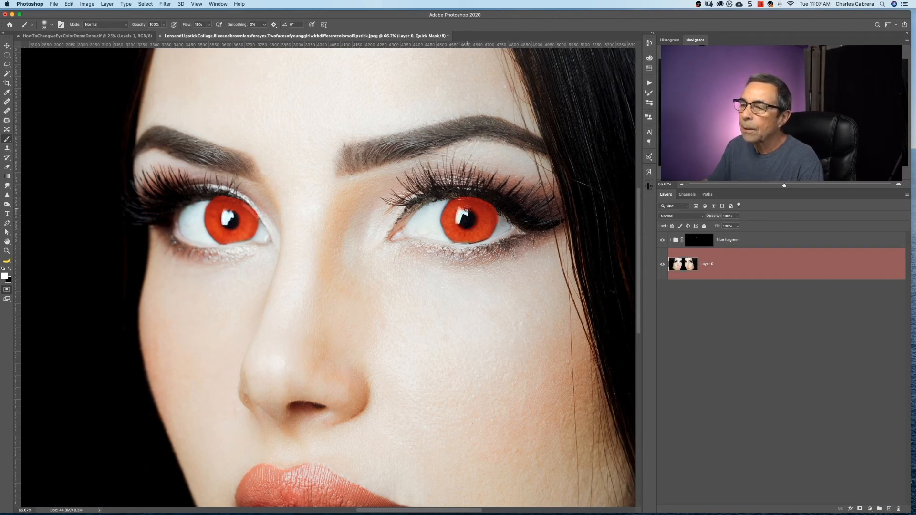
key(q)
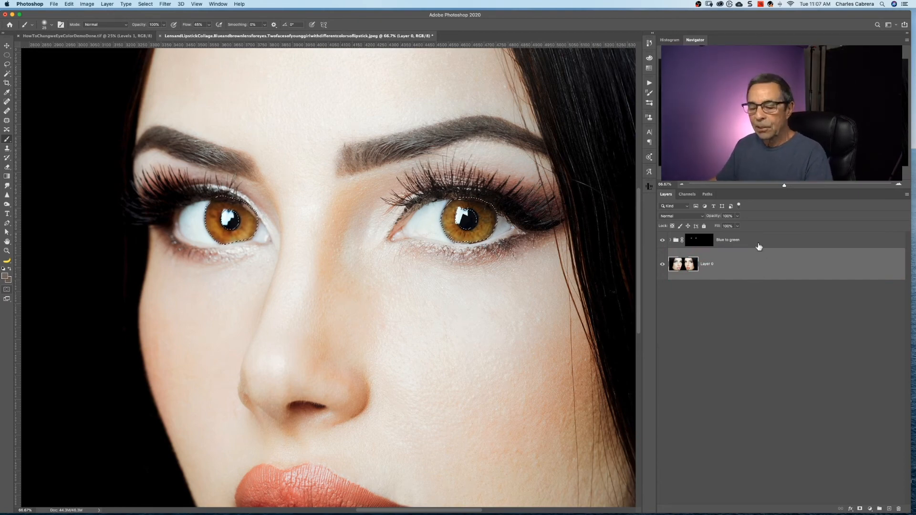
- Add a colorized Hue/Saturation adjustment to the iris selection with hue 200 and saturation 37, blended in Color mode
click(869, 509)
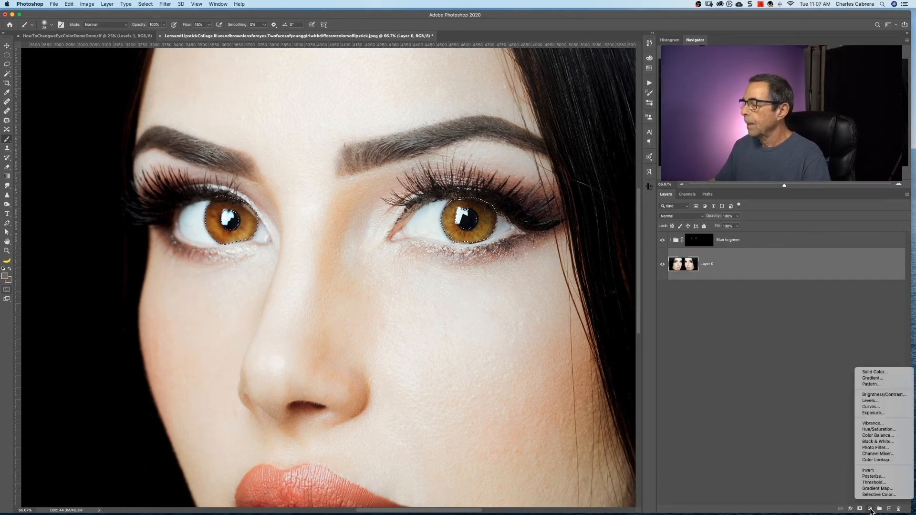
click(869, 430)
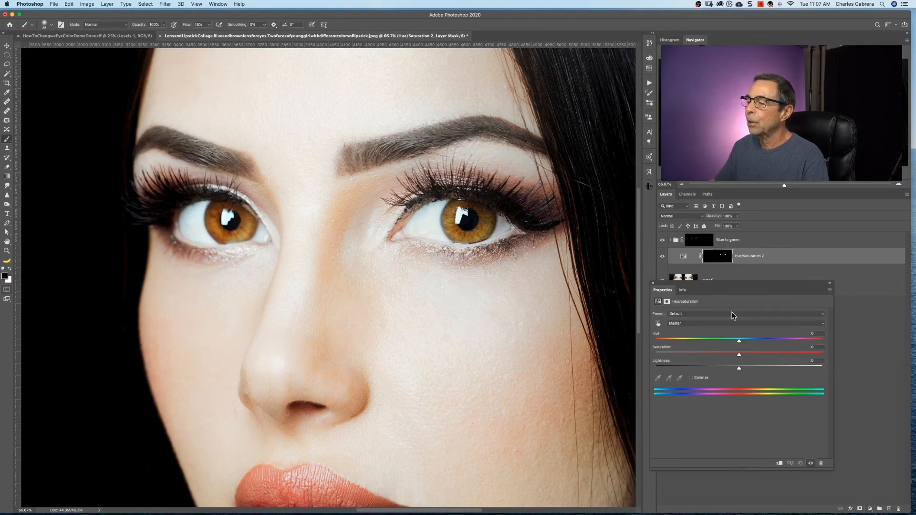
click(690, 378)
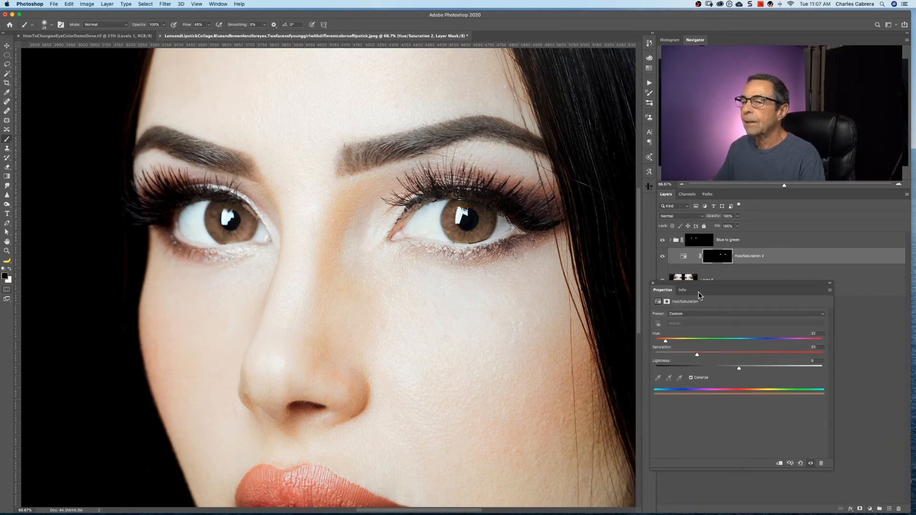
drag(667, 341, 747, 340)
text(200)
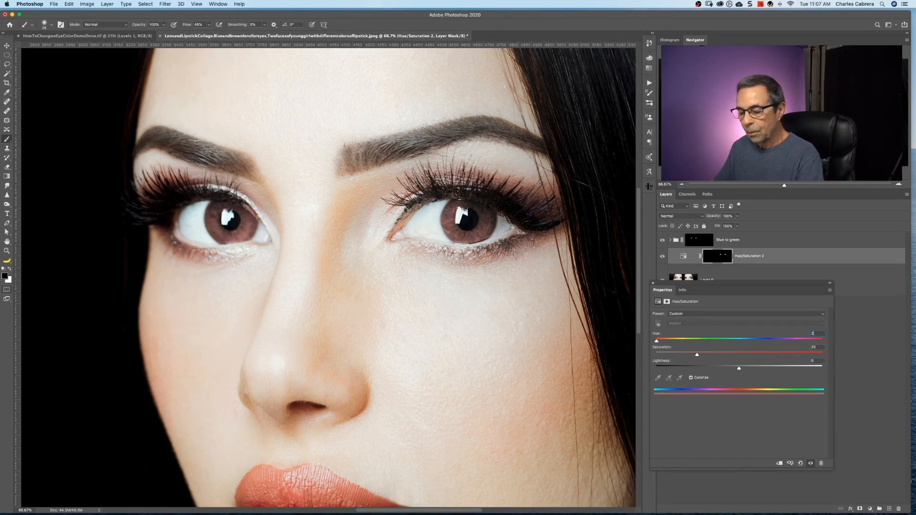
key(Tab)
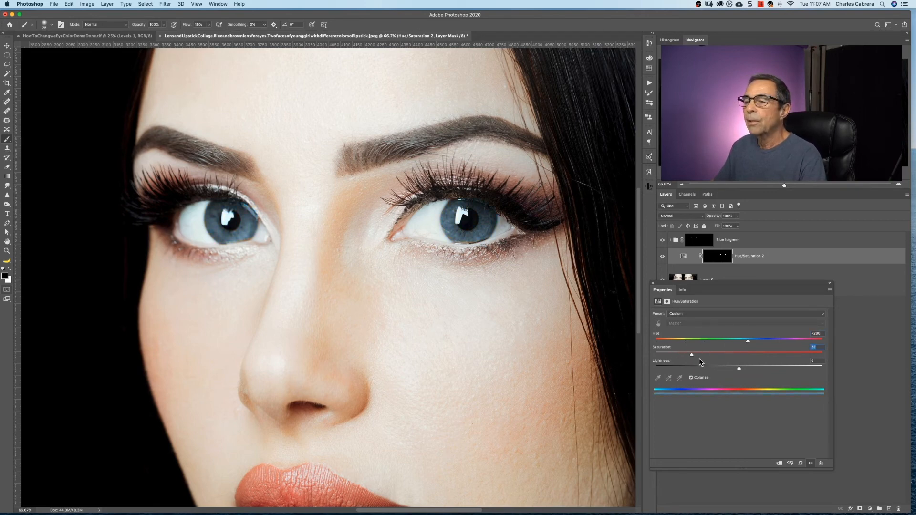
click(718, 357)
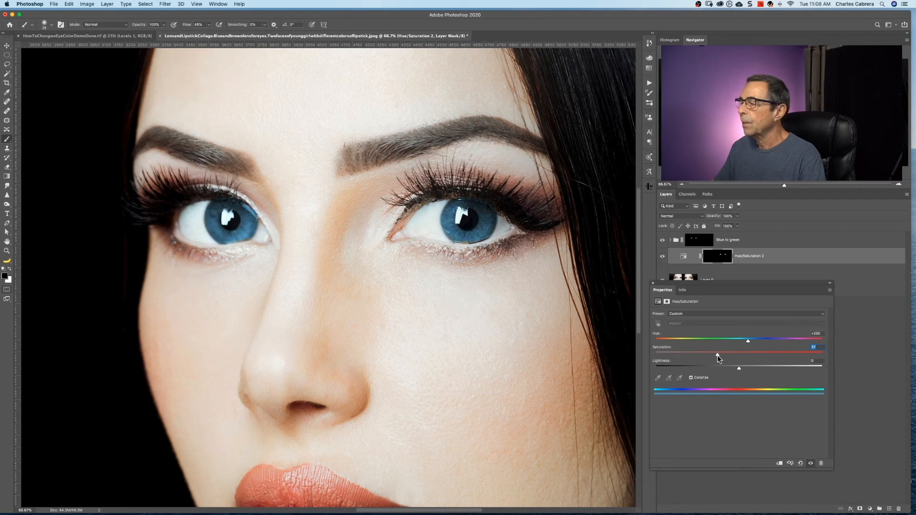
click(693, 216)
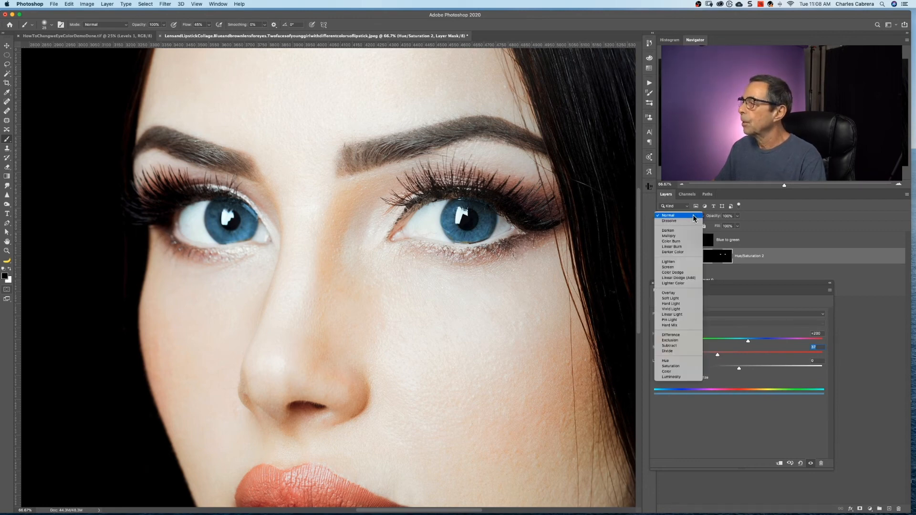
click(667, 372)
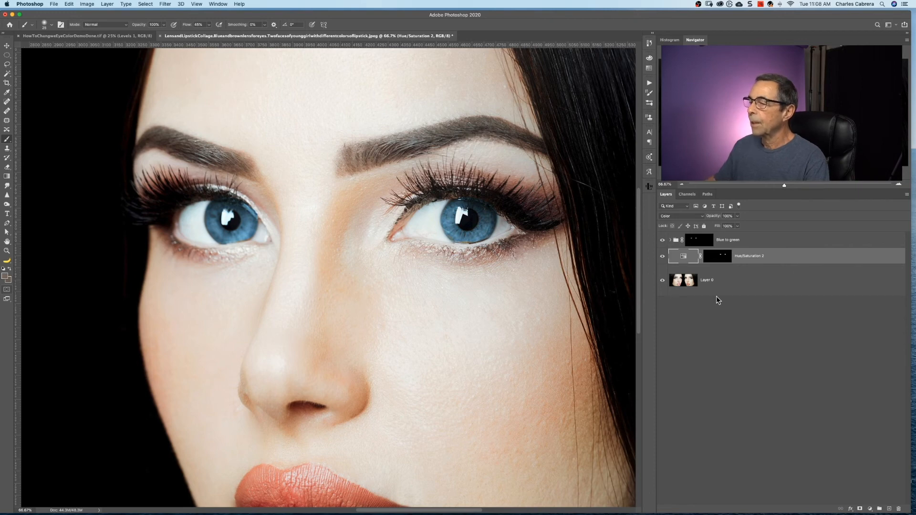
- Reload the iris mask as a selection and add a Levels adjustment with a raised shadow input level
click(717, 258)
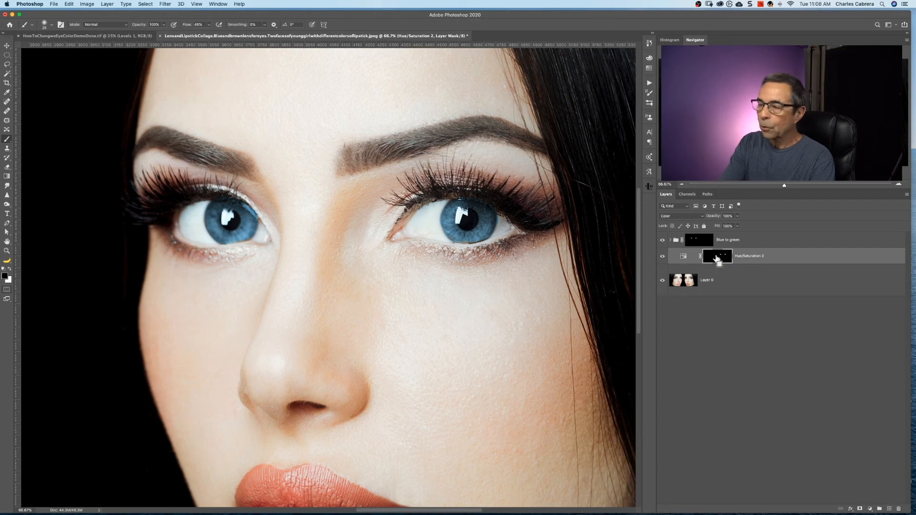
super+click(716, 258)
click(870, 509)
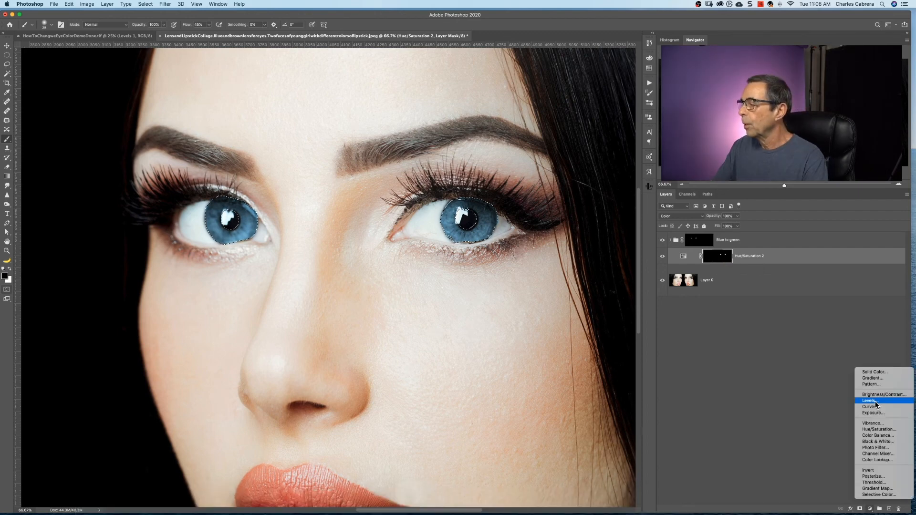
click(875, 403)
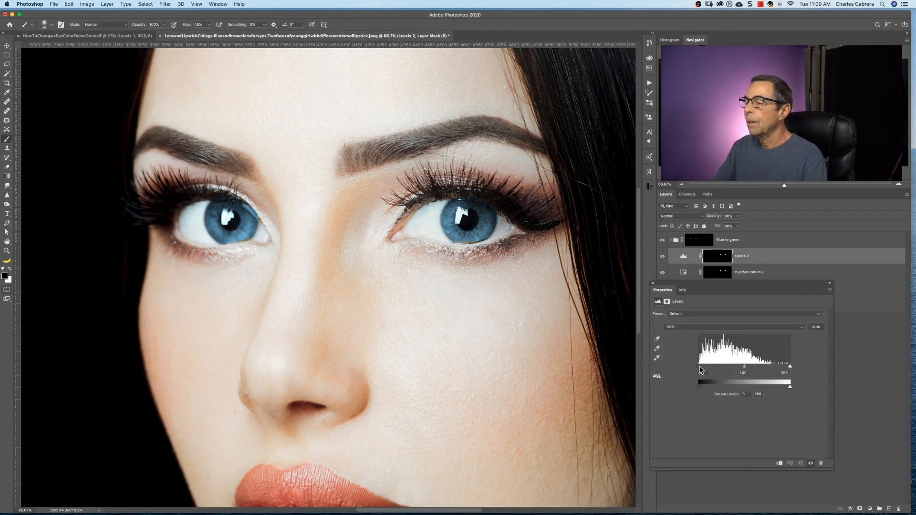
click(699, 366)
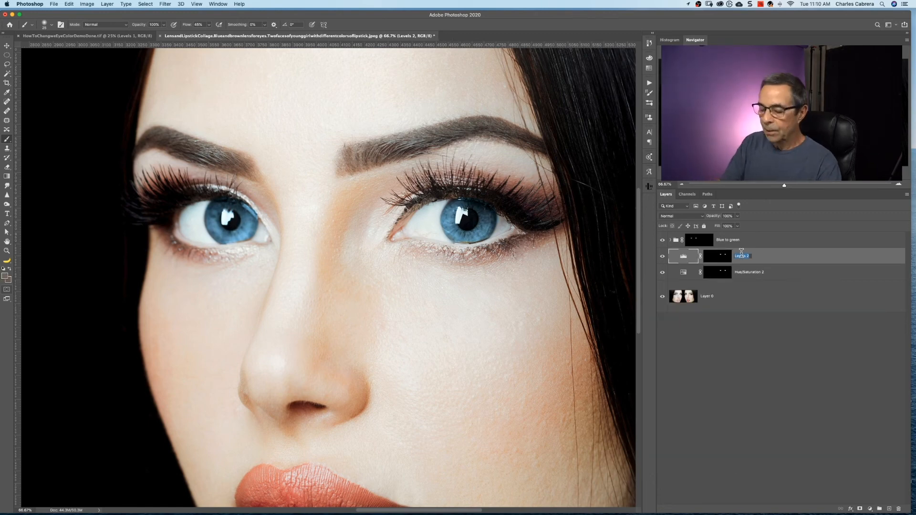
- Rename the new Levels layer as lightness
key(BackSpace)
text(lightness)
key(Return)
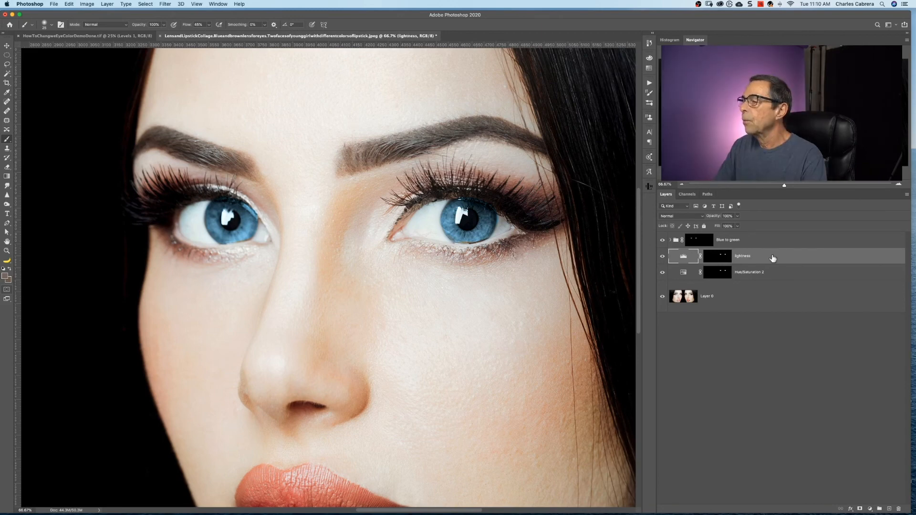
- Reload the iris selection from the lightness mask and add a second Levels adjustment with a lowered highlight input level
drag(718, 256, 719, 258)
super+click(720, 258)
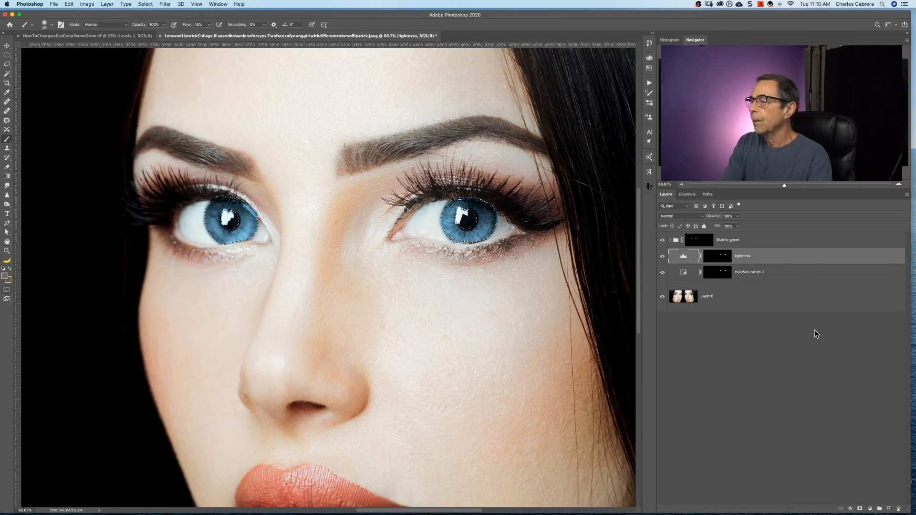
click(869, 509)
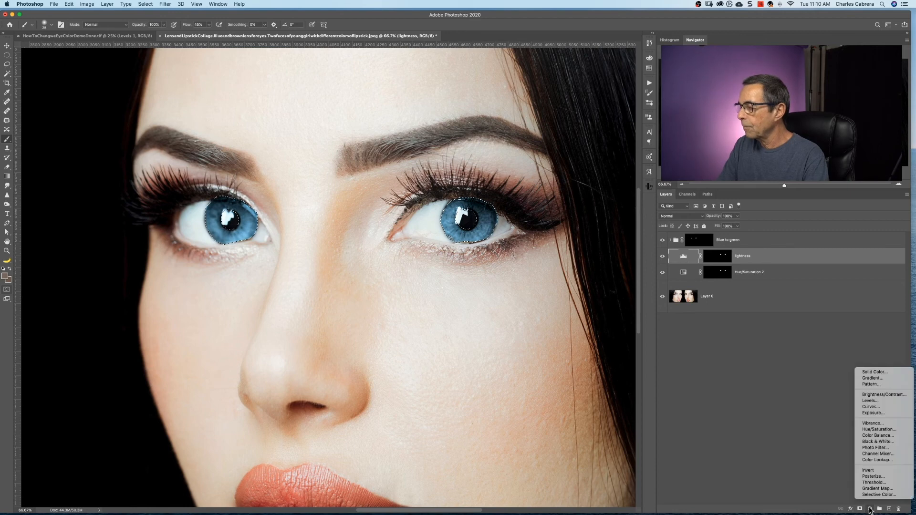
click(871, 401)
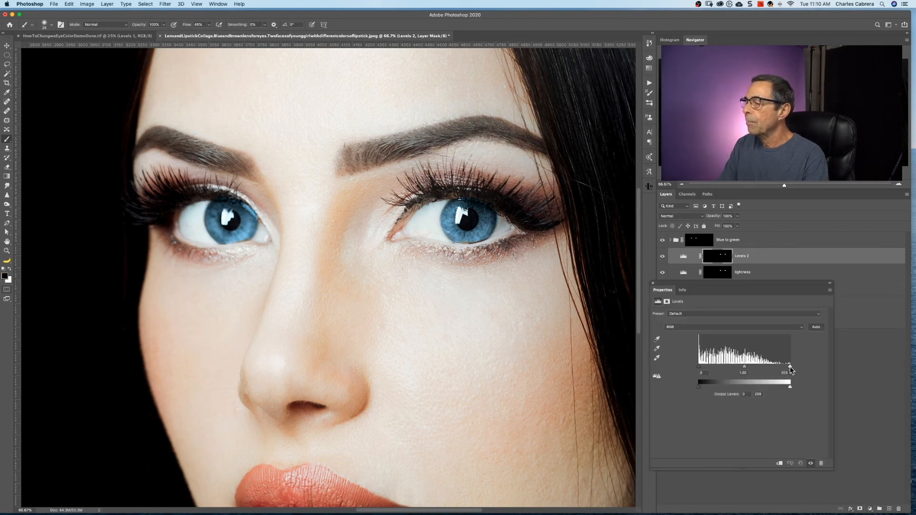
drag(789, 366, 770, 368)
click(811, 256)
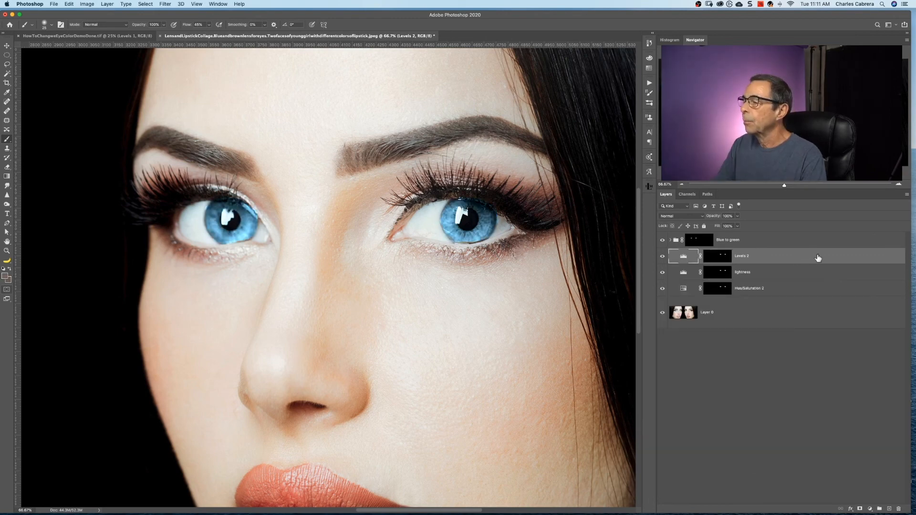
- Split the second Levels layer's Blend If underlying shadows to 131 / 201 and reduce the layer's opacity to 74%
double_click(817, 258)
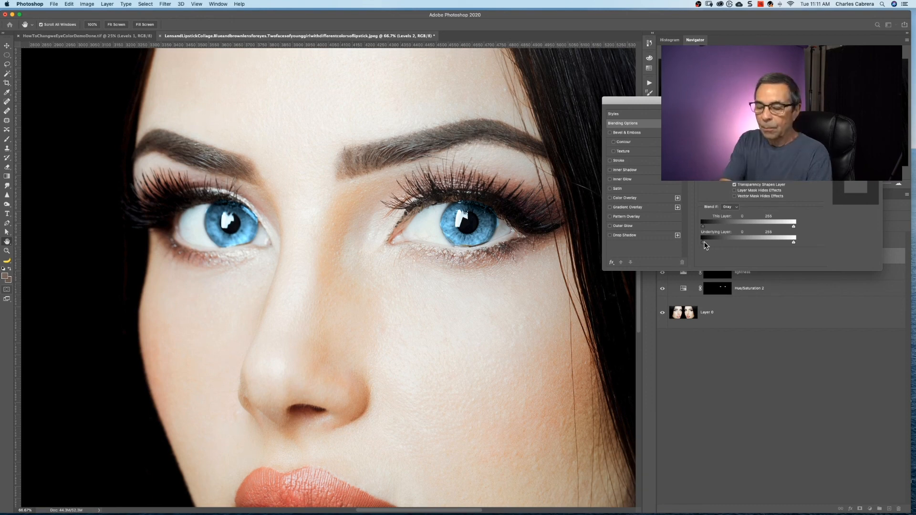
drag(713, 243, 774, 243)
drag(714, 242, 749, 243)
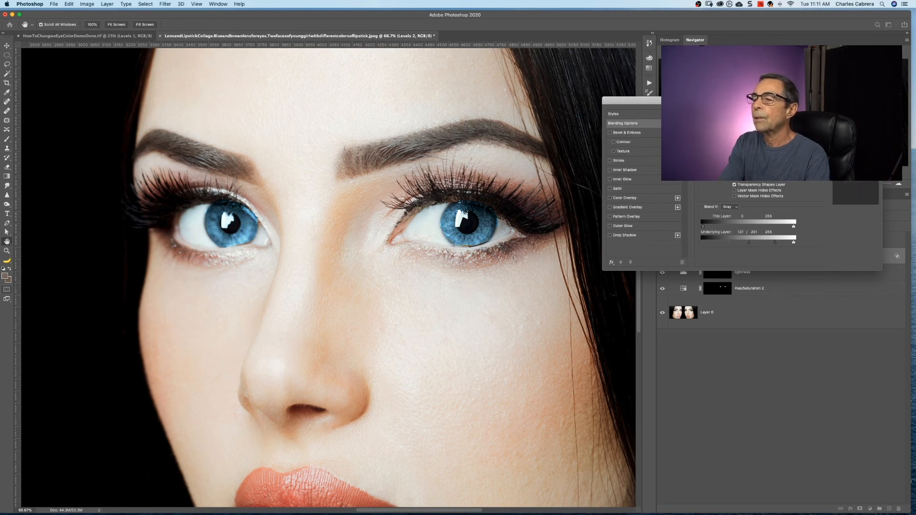
click(855, 115)
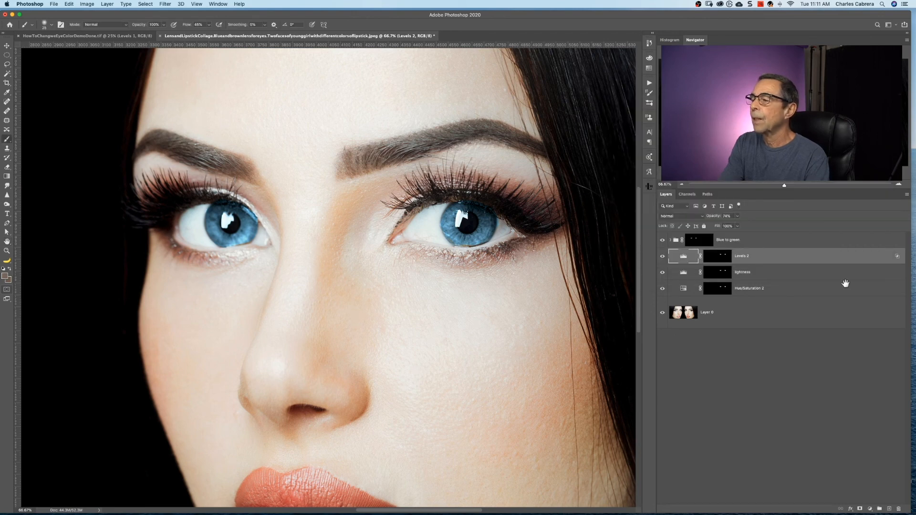
- Group the second Levels layer, rename the group as Brown to Blue, and copy the iris mask onto the group
key(super+g)
double_click(689, 252)
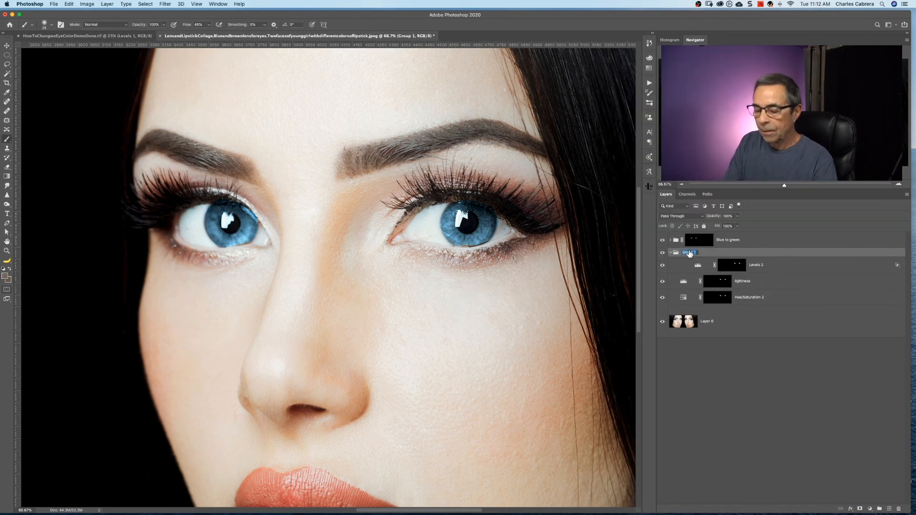
text(Brown to Blue)
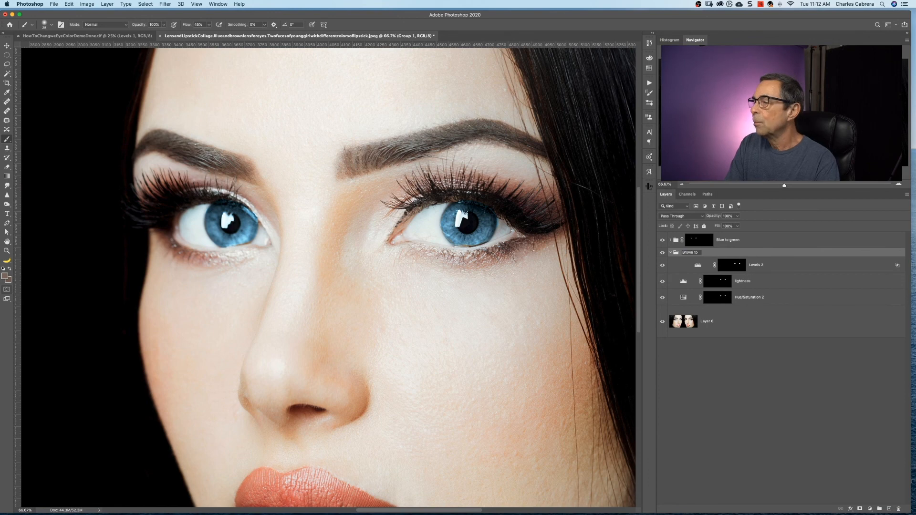
click(732, 266)
drag(732, 267, 733, 256)
- Move the lightness and Hue/Saturation layers into the Brown to Blue group and remove the second Levels layer's own mask
click(726, 292)
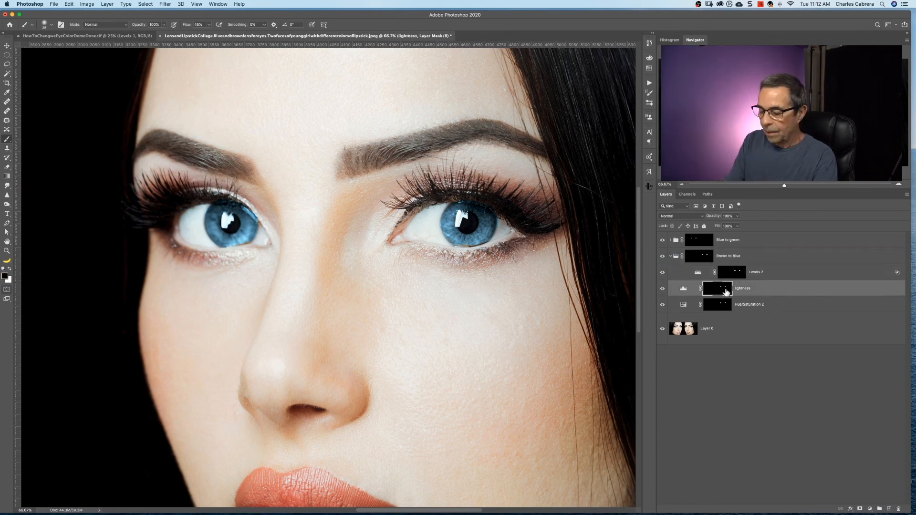
key(super+bracketright)
click(799, 307)
key(super+bracketright)
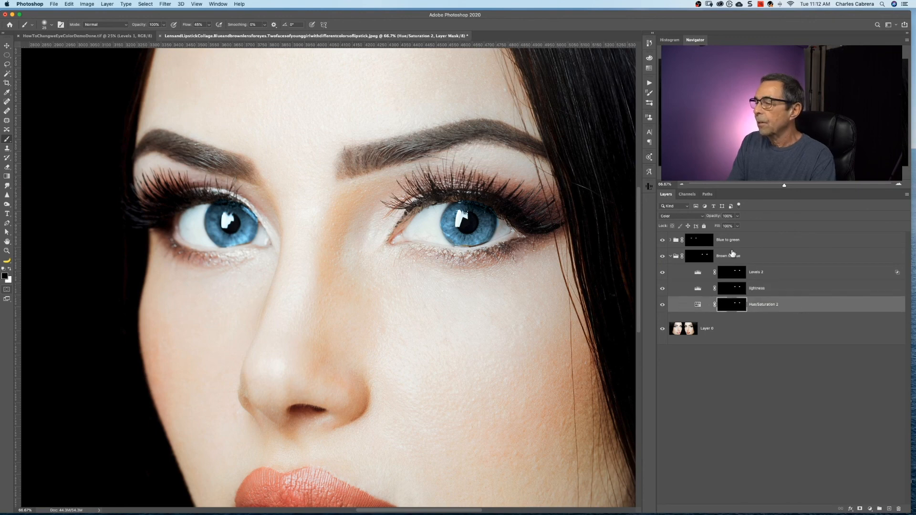
right_click(730, 274)
click(741, 285)
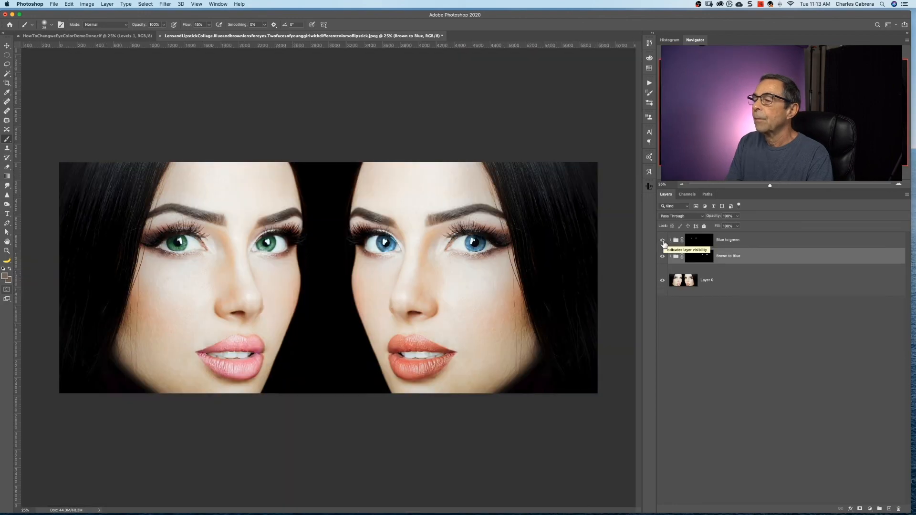
- Toggle the visibility of the Blue to green and Brown to Blue groups to compare both faces' eyes before and after
click(663, 240)
click(663, 241)
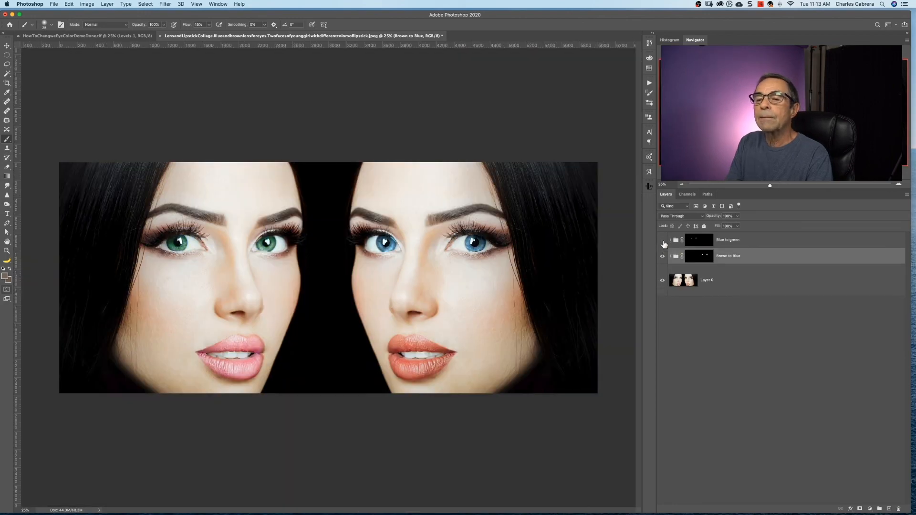
click(663, 241)
click(663, 240)
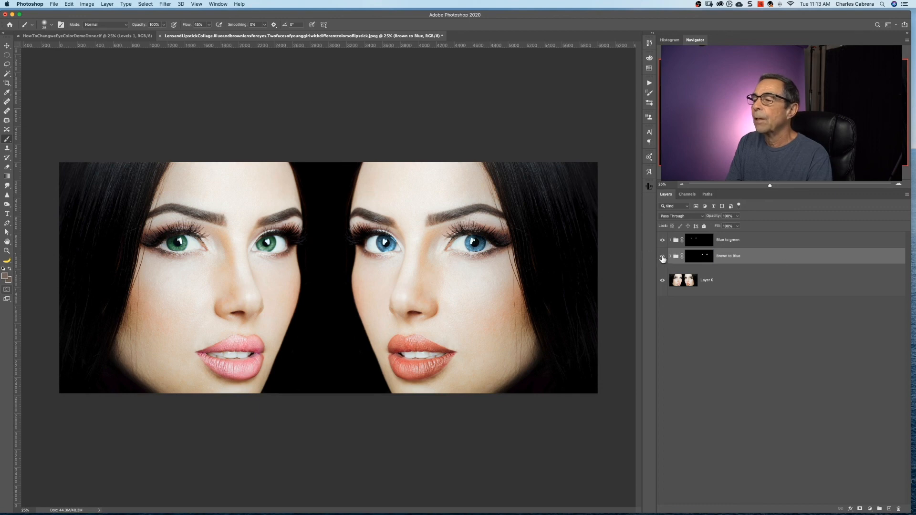
click(663, 257)
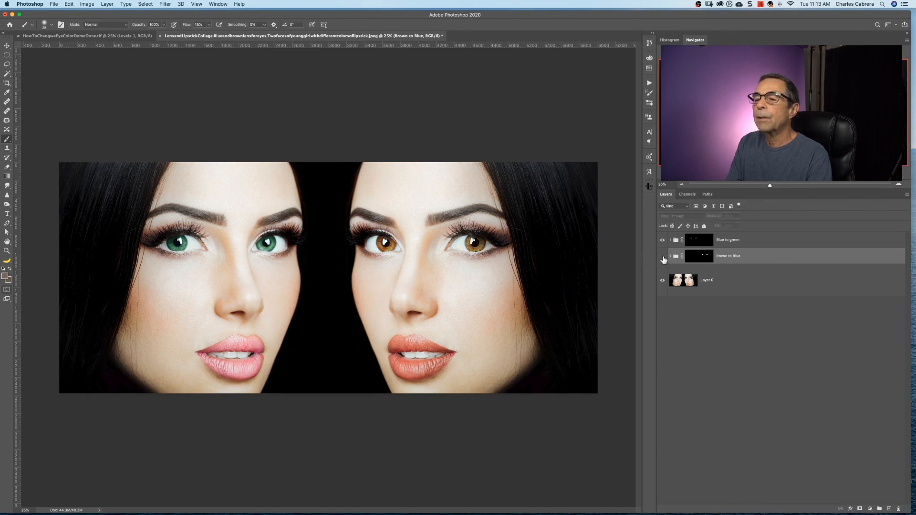
click(663, 257)
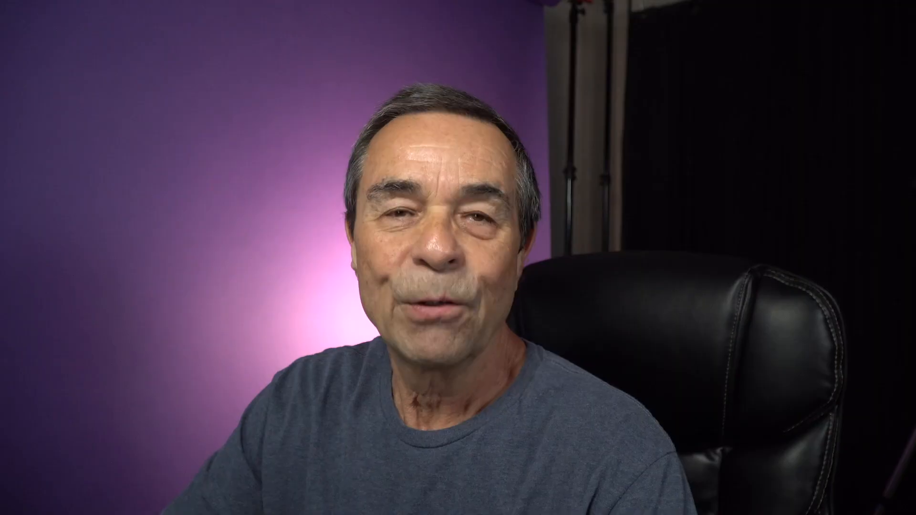